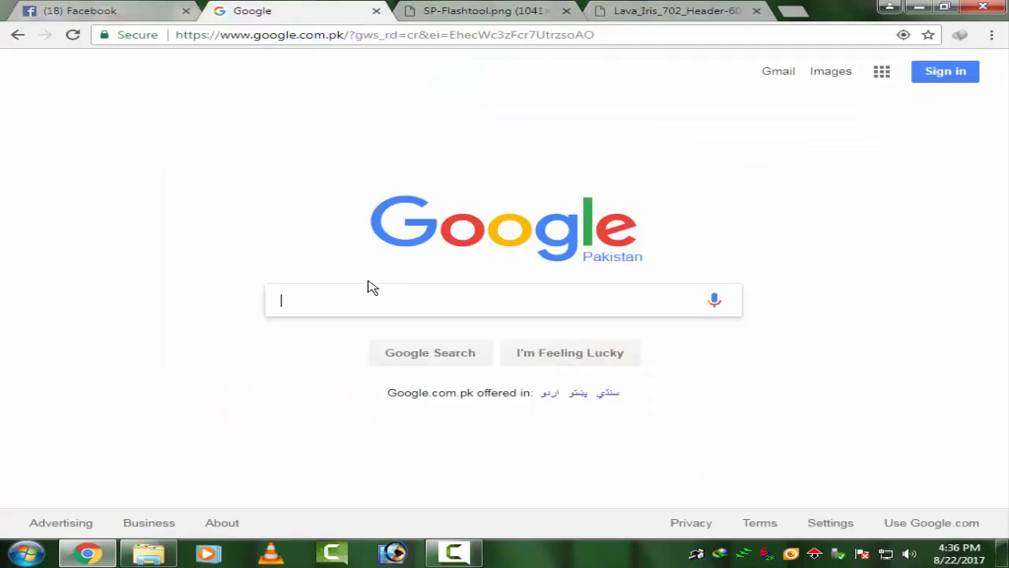
Step: Search Google for "flash file lava iris 702"
{"action": "type", "text": "fl"}
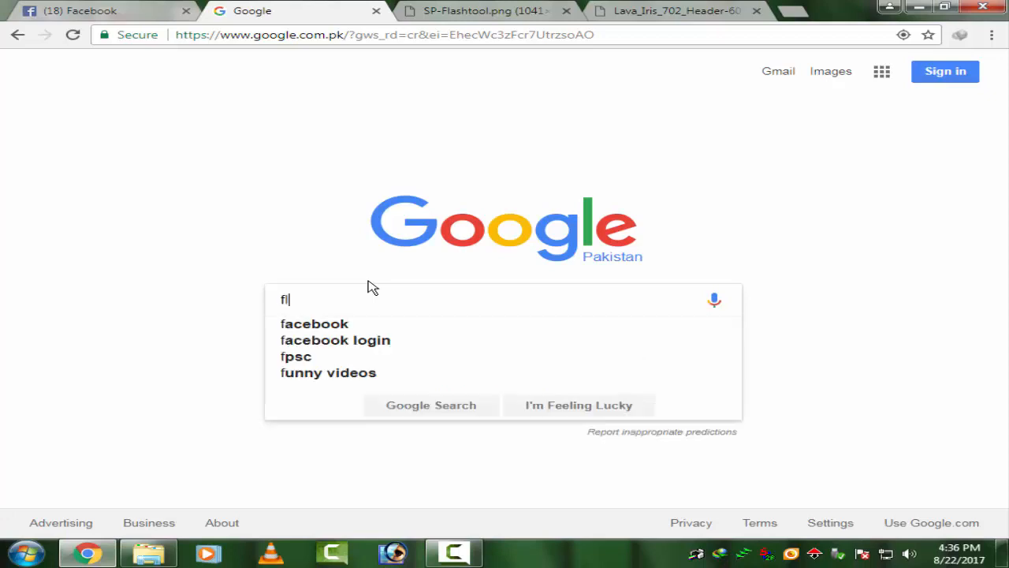
{"action": "type", "text": "ash f"}
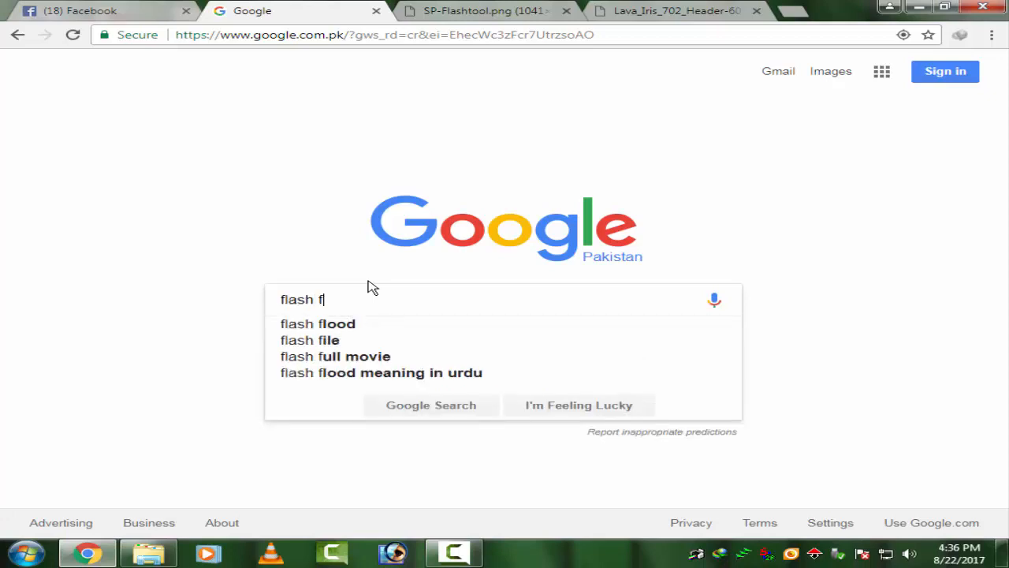
{"action": "type", "text": "ile "}
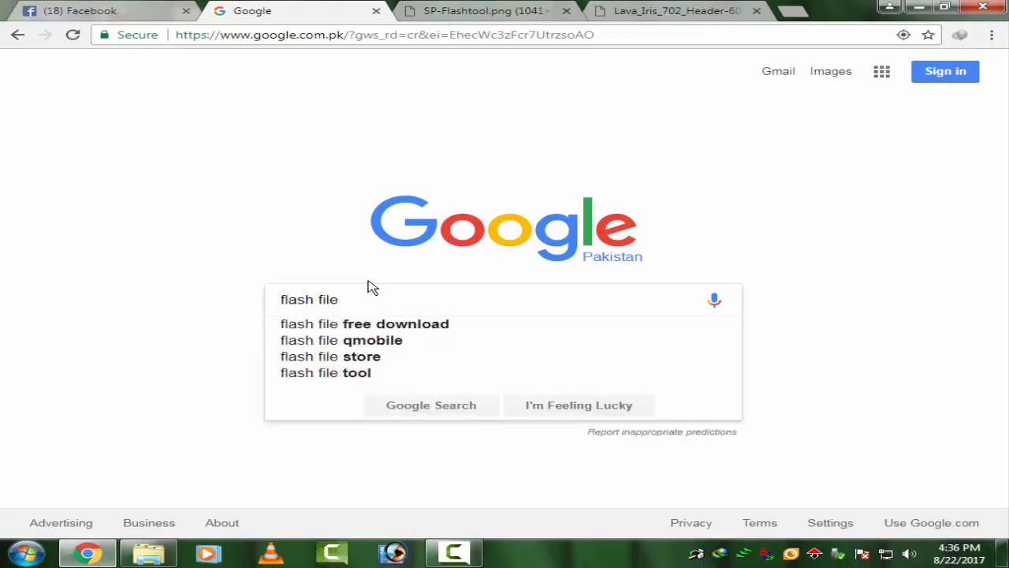
{"action": "type", "text": "lava "}
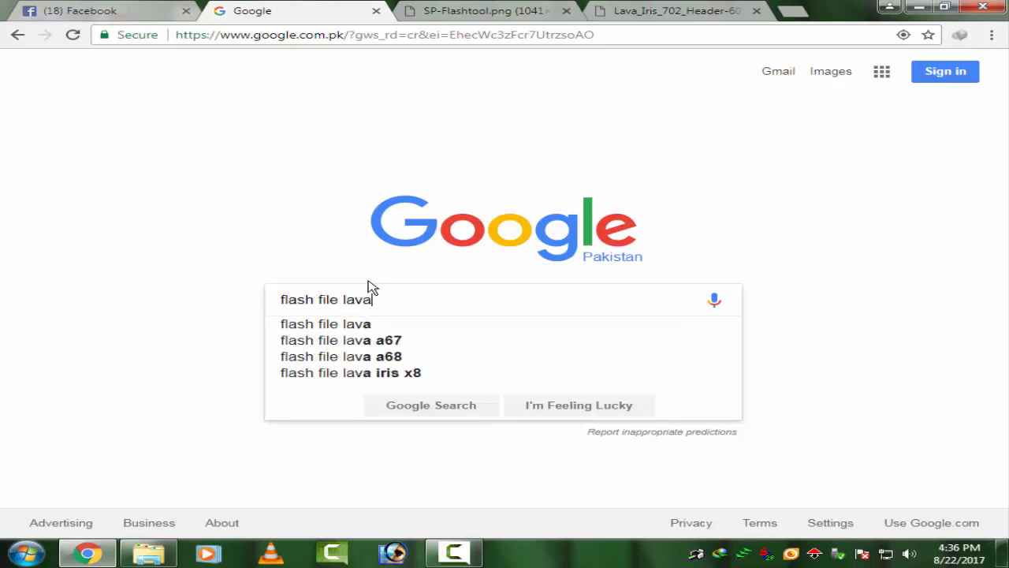
{"action": "type", "text": "i"}
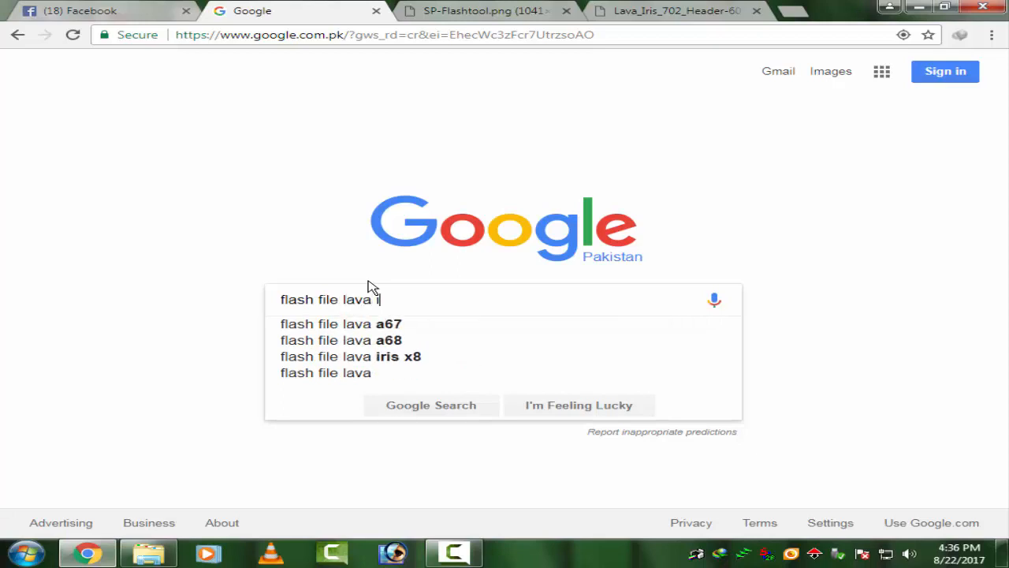
{"action": "type", "text": "ris"}
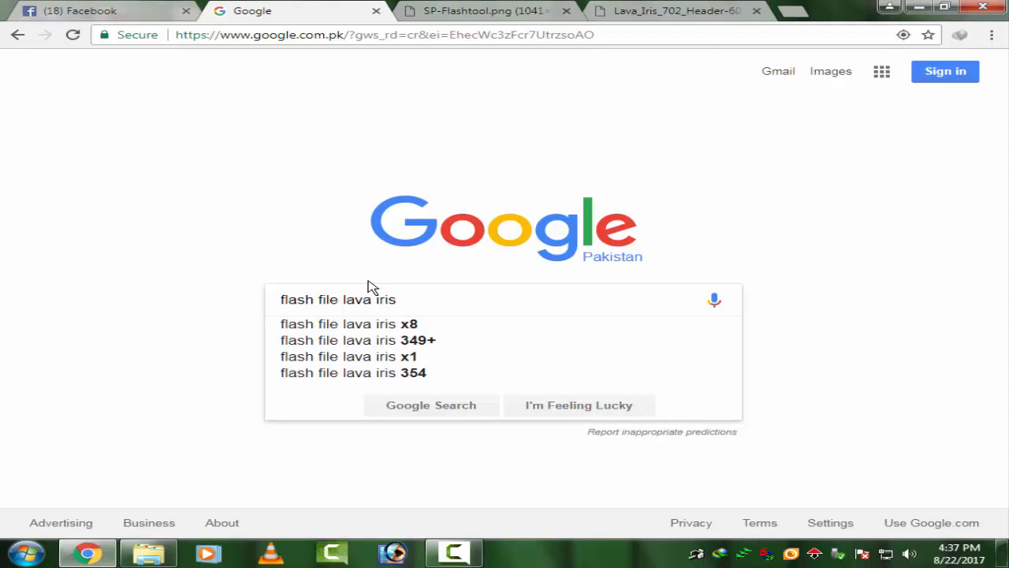
{"action": "type", "text": " 702"}
{"action": "key", "text": "Escape"}
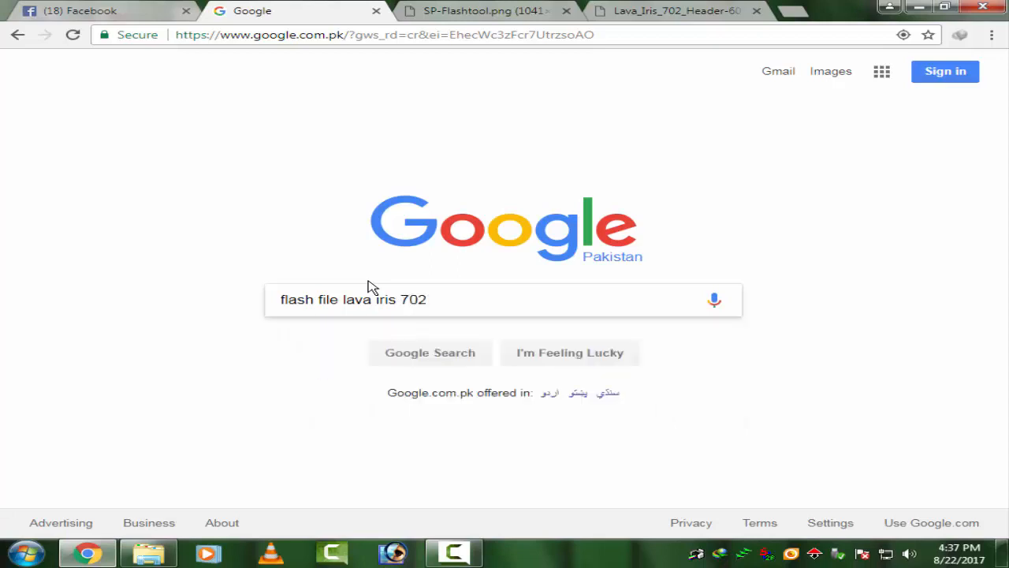
{"action": "type", "text": "02 f"}
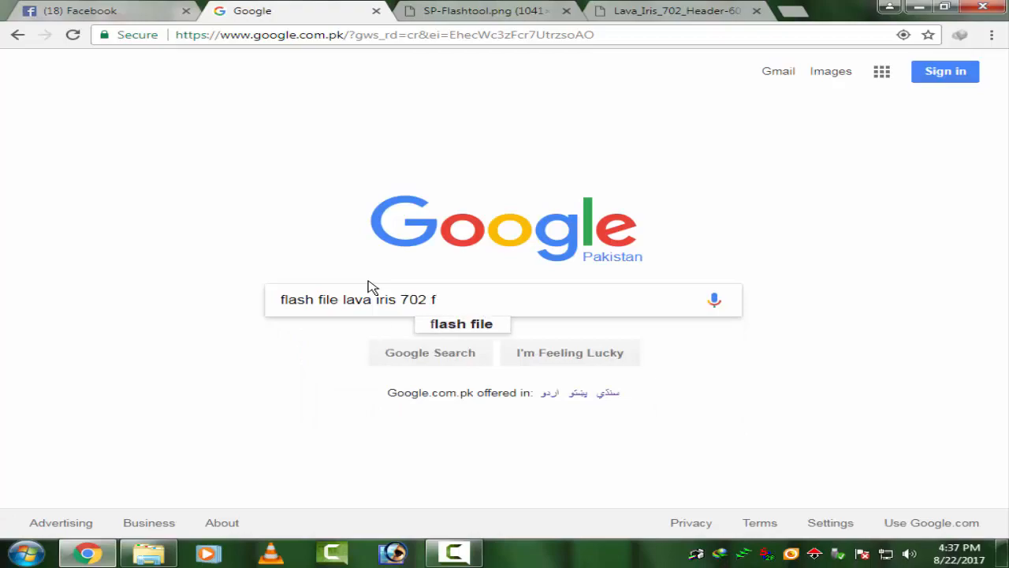
{"action": "key", "text": "BackSpace"}
{"action": "key", "text": "Return"}
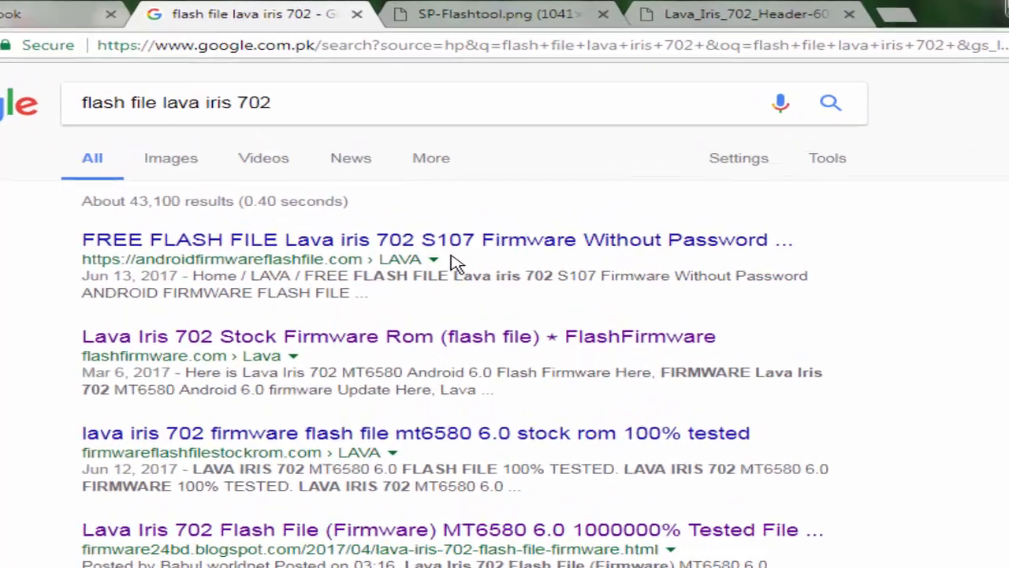
Step: Open the kingsflashfile.blogspot.com result for the Lava Iris 702, look over its download section, and return to the search results
{"action": "scroll", "coordinate": [505, 315], "scroll_direction": "down", "scroll_amount": 6}
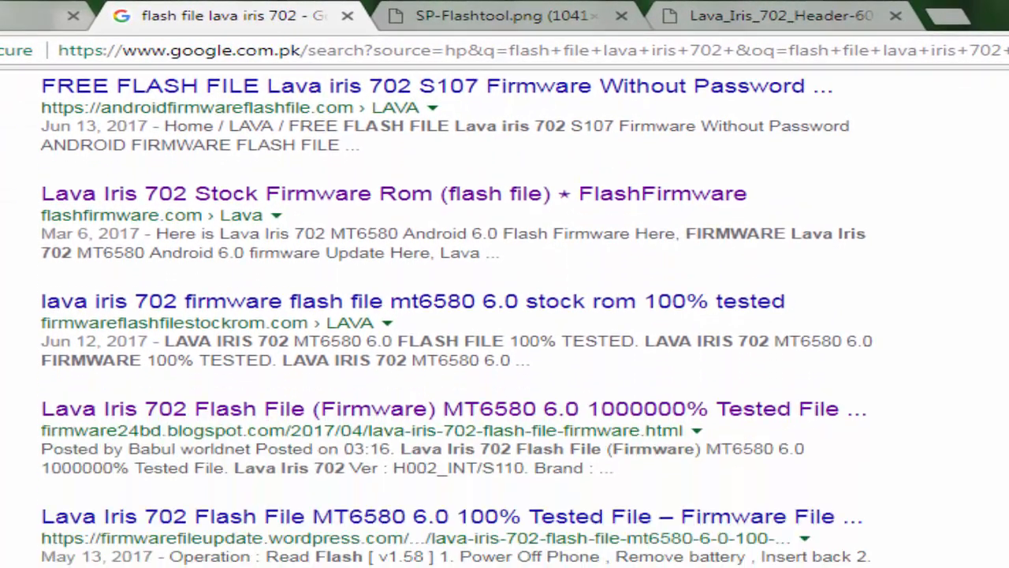
{"action": "scroll", "coordinate": [504, 315], "scroll_direction": "down", "scroll_amount": 3}
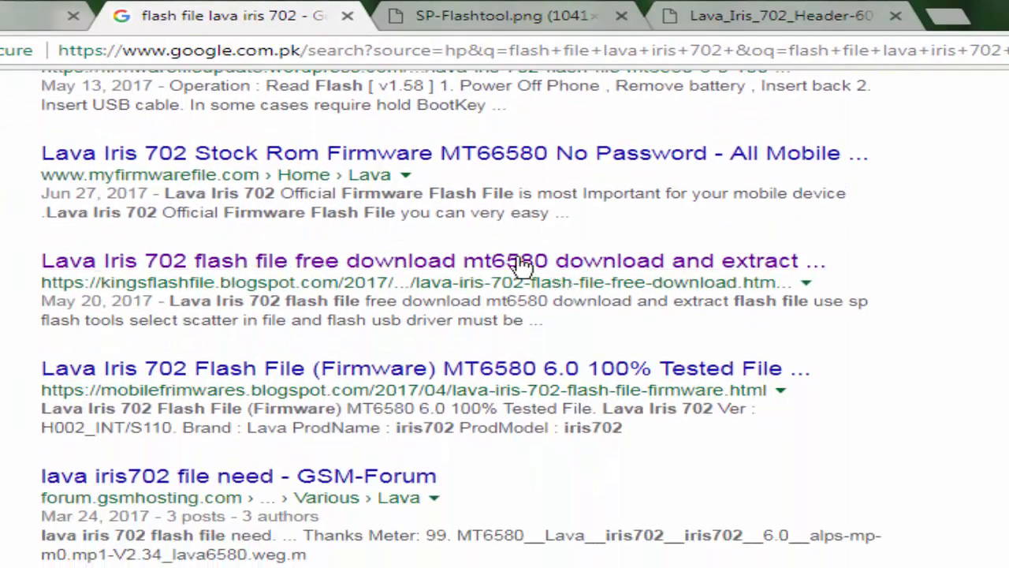
{"action": "left_click", "coordinate": [517, 261]}
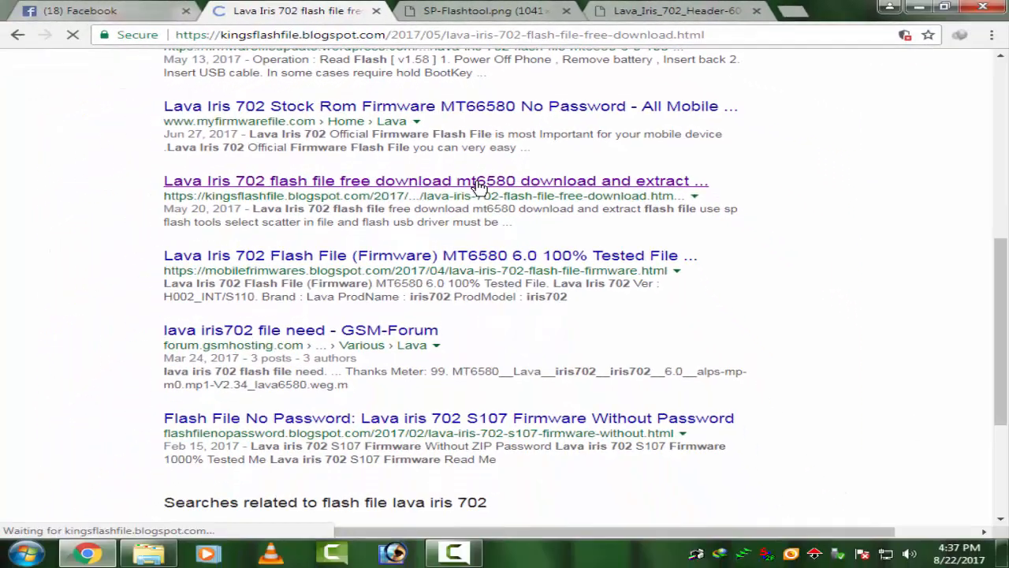
{"action": "scroll", "coordinate": [371, 404], "scroll_direction": "down", "scroll_amount": 5}
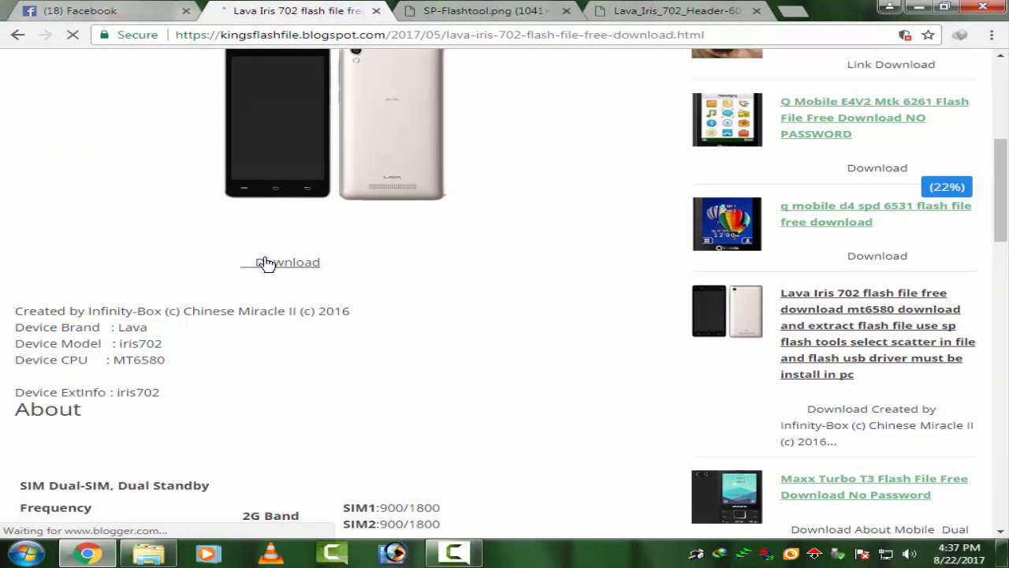
{"action": "scroll", "coordinate": [292, 275], "scroll_direction": "up", "scroll_amount": 2}
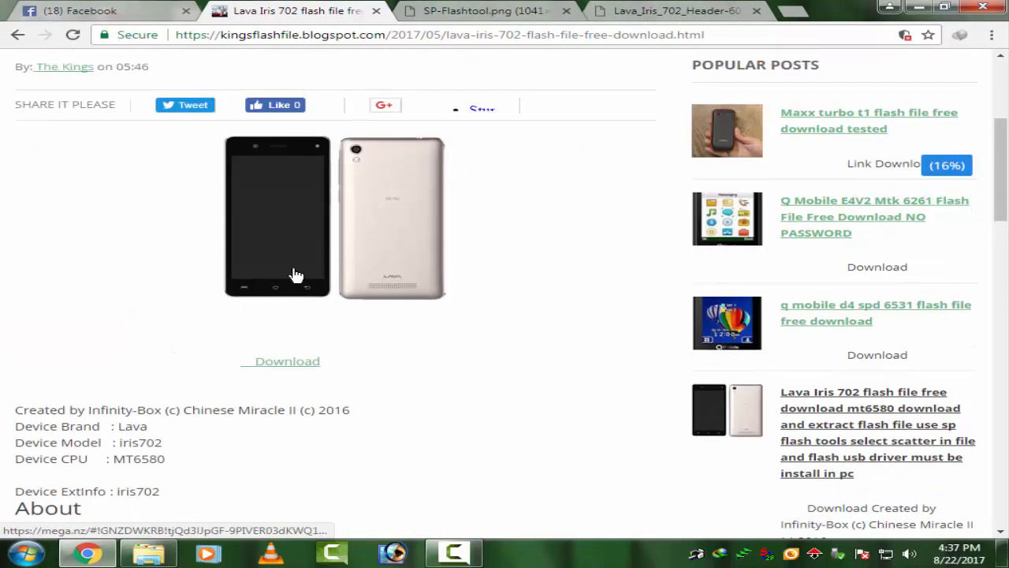
{"action": "left_click", "coordinate": [10, 44]}
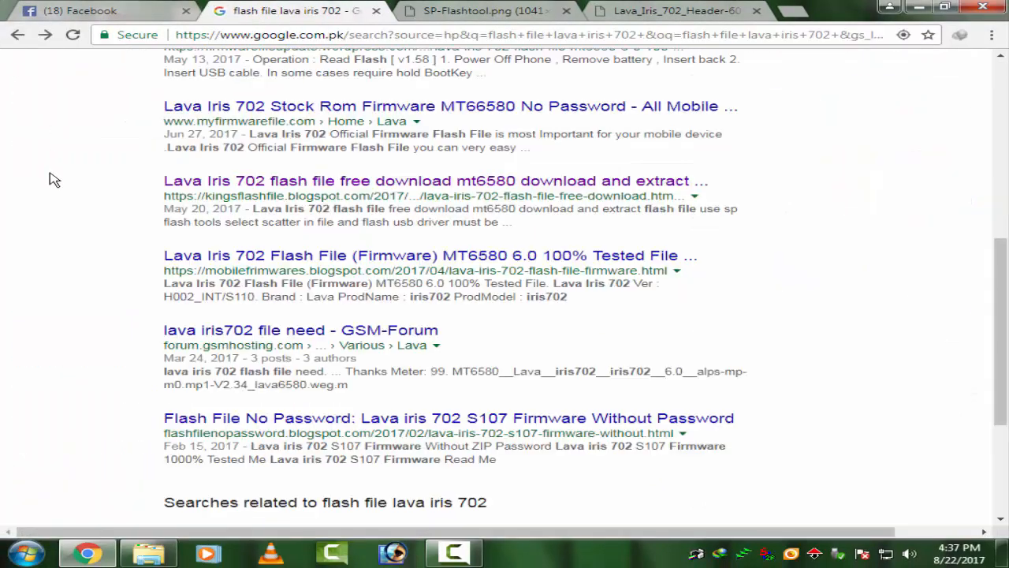
{"action": "scroll", "coordinate": [55, 179], "scroll_direction": "up", "scroll_amount": 6}
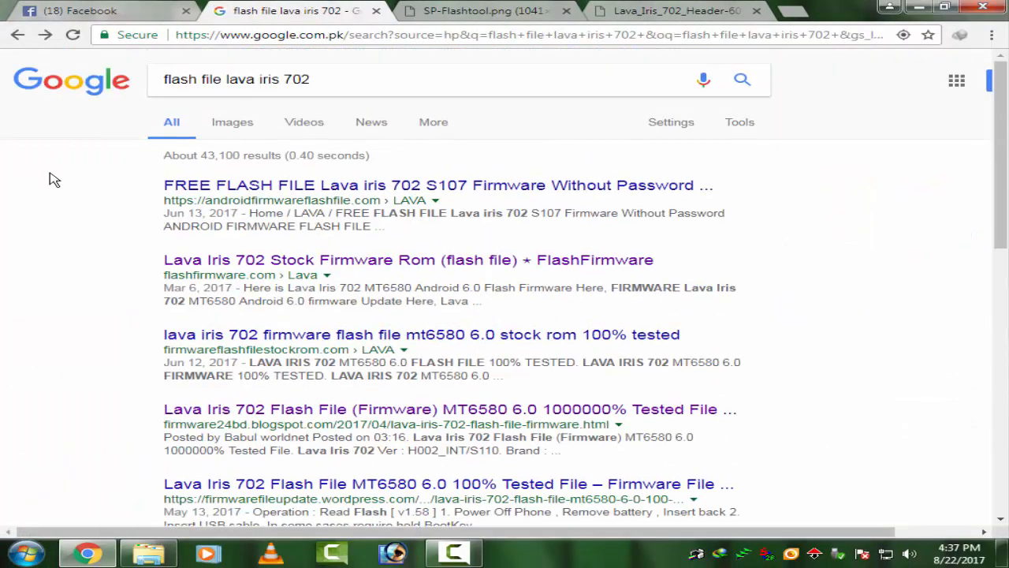
Step: Replace the search query with "sp flash tool download agent" and run the search
{"action": "left_click", "coordinate": [355, 75]}
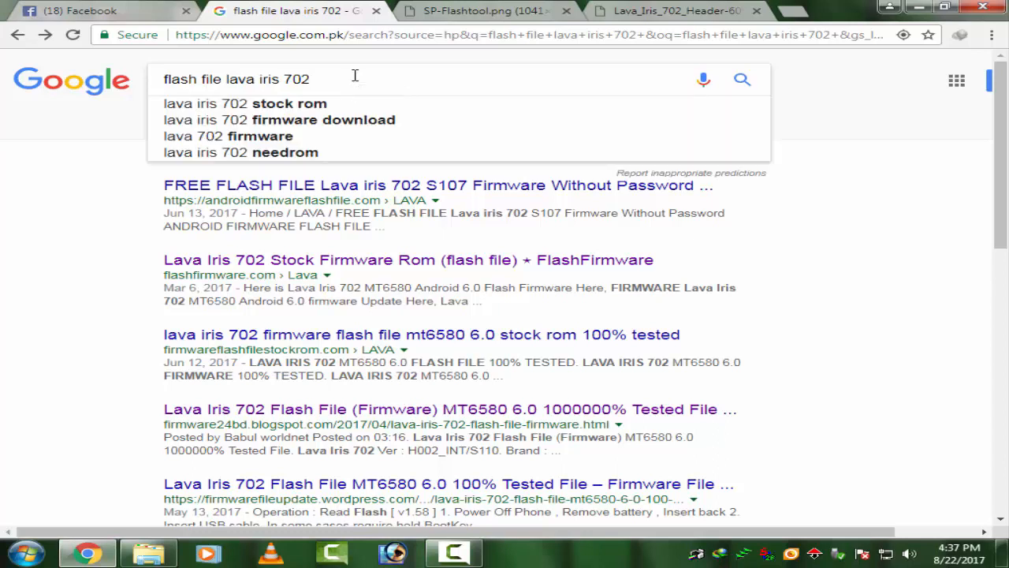
{"action": "left_click_drag", "start_coordinate": [347, 78], "coordinate": [3, 79]}
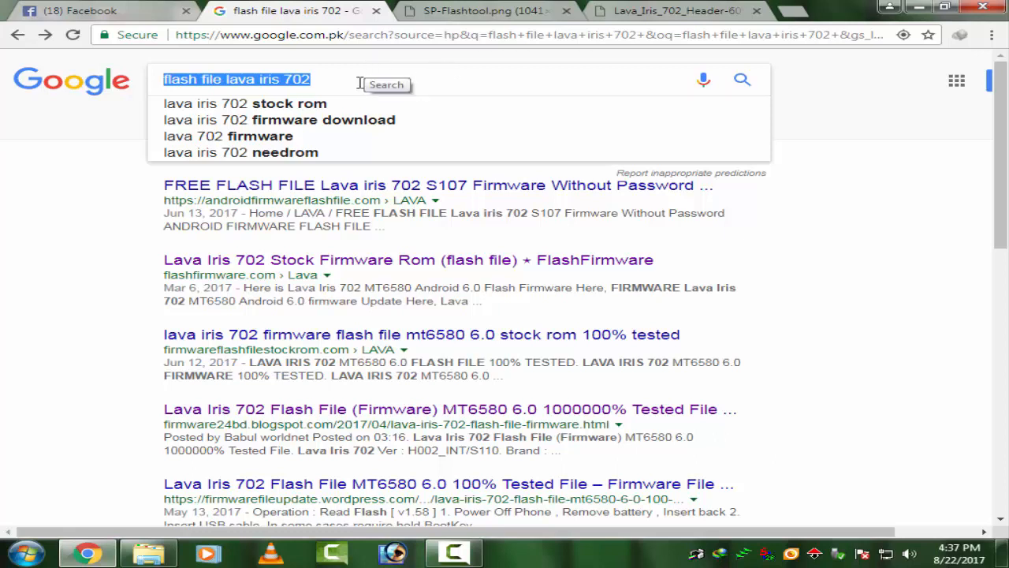
{"action": "key", "text": "BackSpace"}
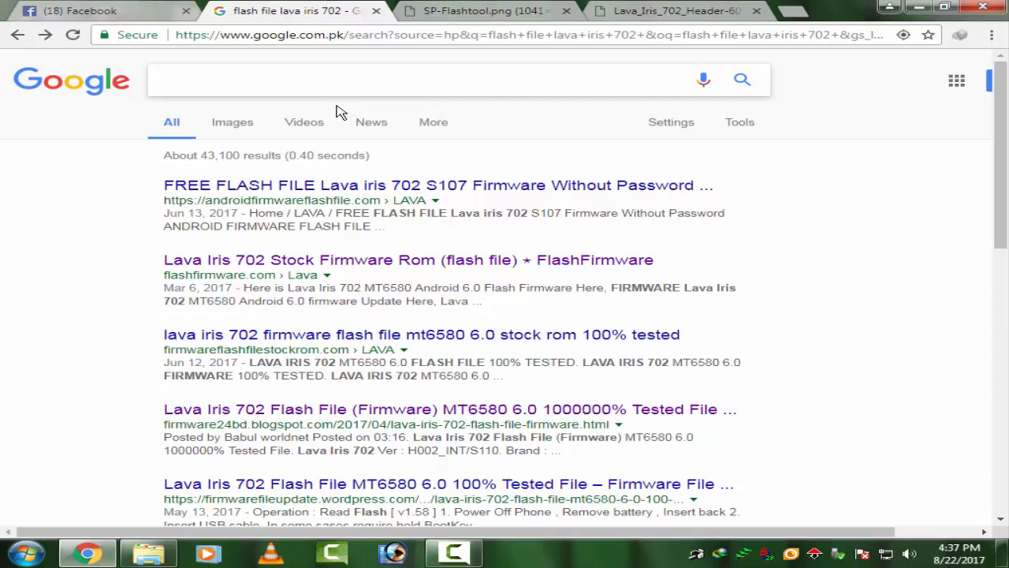
{"action": "type", "text": "sp "}
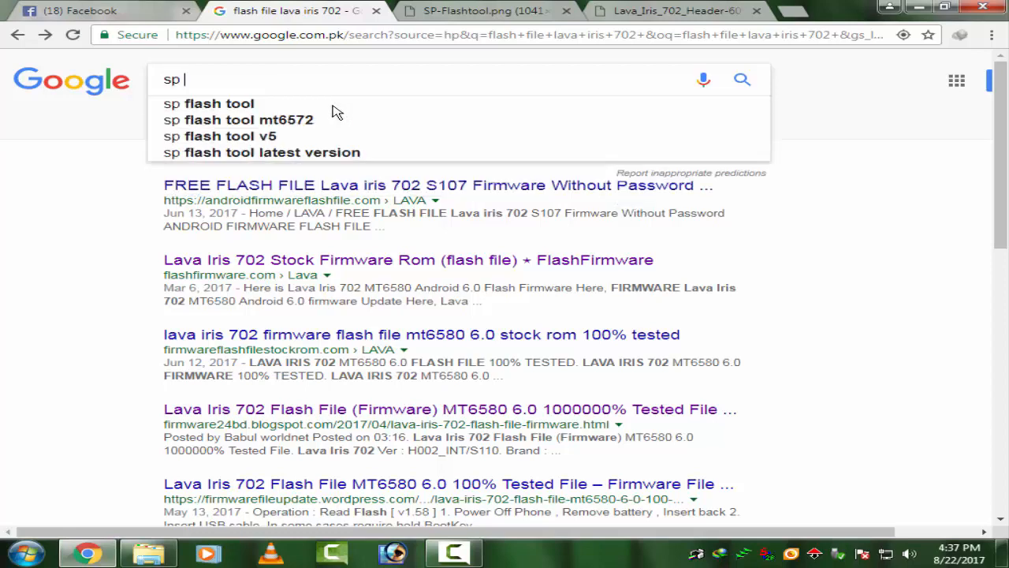
{"action": "type", "text": "f"}
{"action": "type", "text": "ls"}
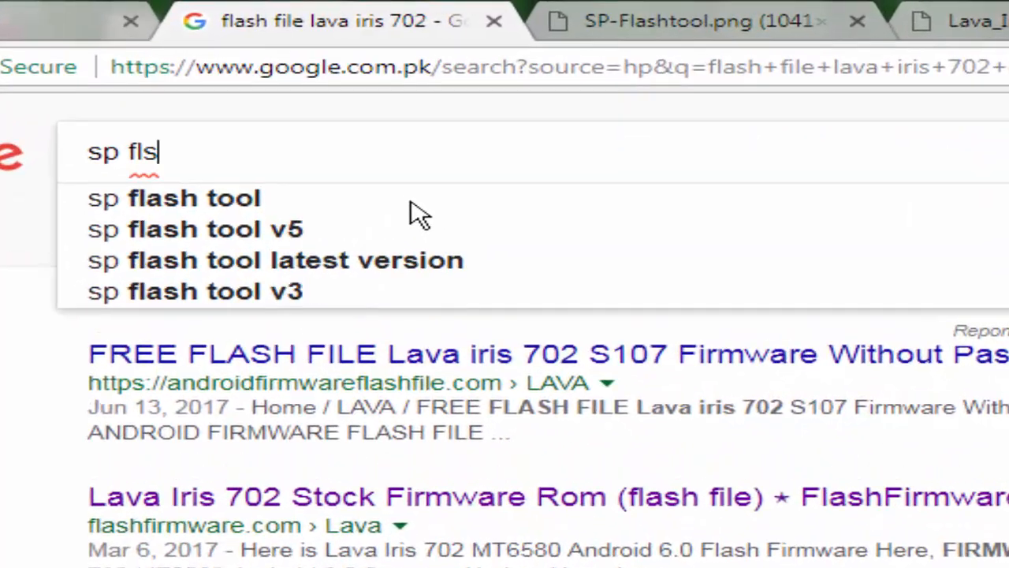
{"action": "type", "text": "h tool download agent"}
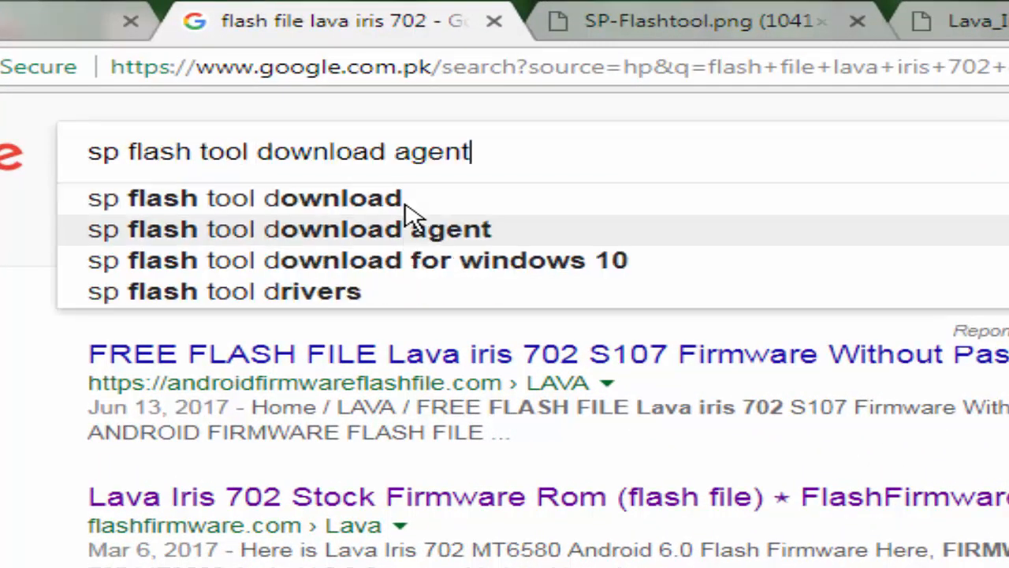
{"action": "left_click", "coordinate": [407, 221]}
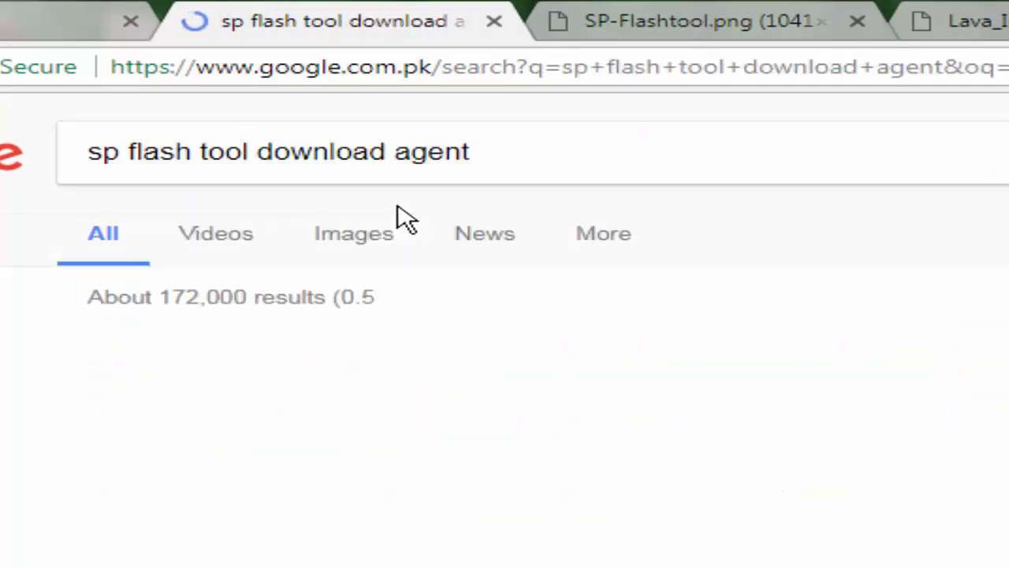
Step: Shorten the query to "sp flash tool download" and search again
{"action": "left_click", "coordinate": [520, 171]}
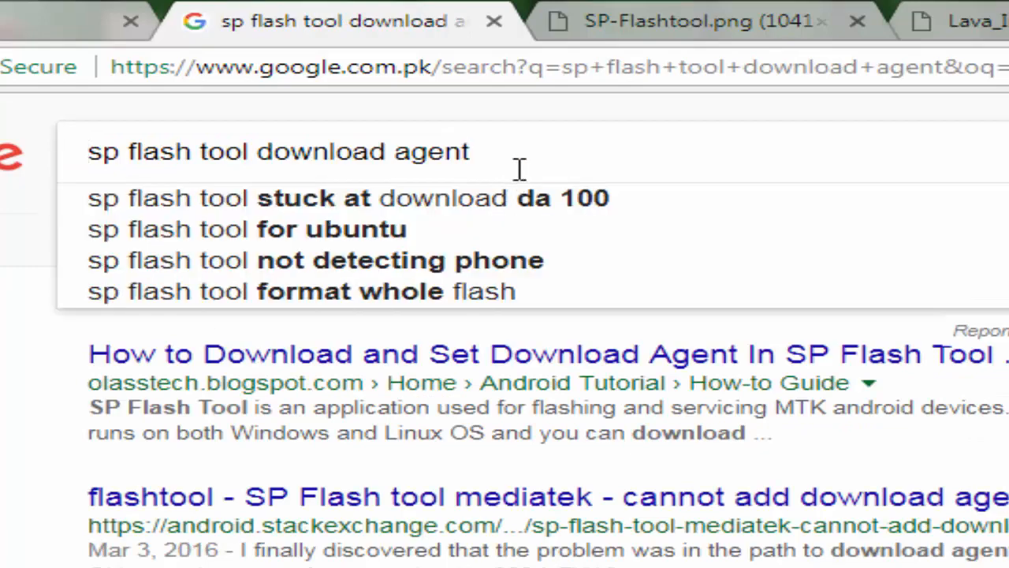
{"action": "key", "text": "BackSpace"}
{"action": "key", "text": "BackSpace"}
{"action": "key", "text": "BackSpace"}
{"action": "key", "text": "BackSpace"}
{"action": "key", "text": "BackSpace"}
{"action": "key", "text": "Return"}
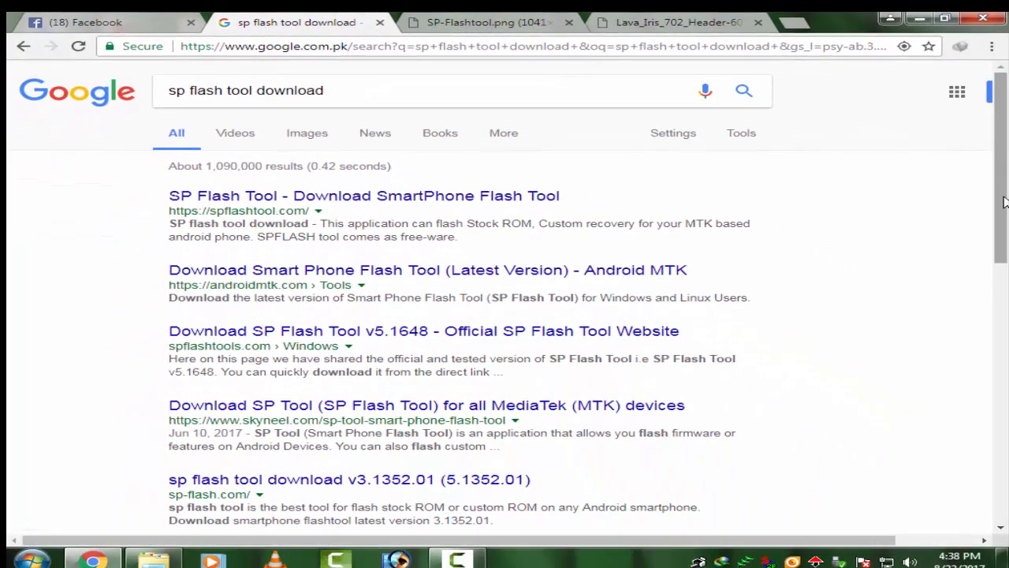
Step: Examine the SP Flash Tool download results and the already open SP-Flashtool.png screenshot of the tool
{"action": "scroll", "coordinate": [518, 192], "scroll_direction": "down", "scroll_amount": 3}
{"action": "left_click_drag", "start_coordinate": [1005, 246], "coordinate": [1007, 192]}
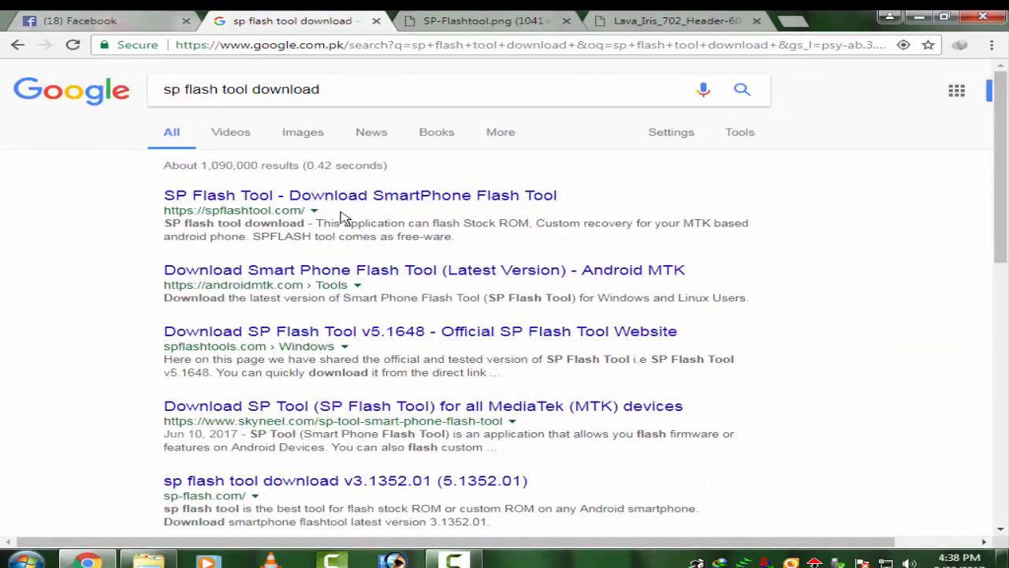
{"action": "left_click", "coordinate": [473, 19]}
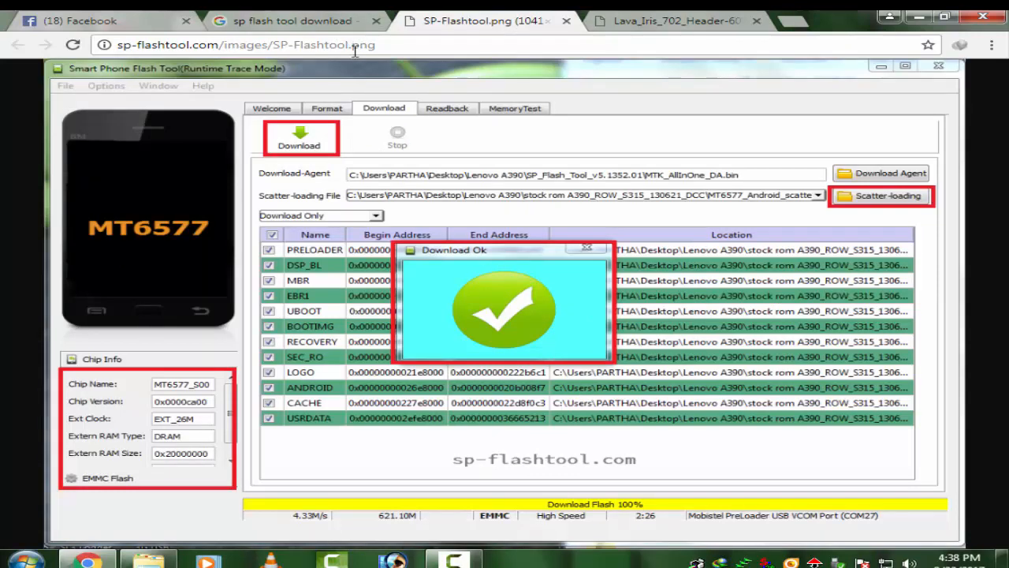
{"action": "left_click", "coordinate": [292, 20]}
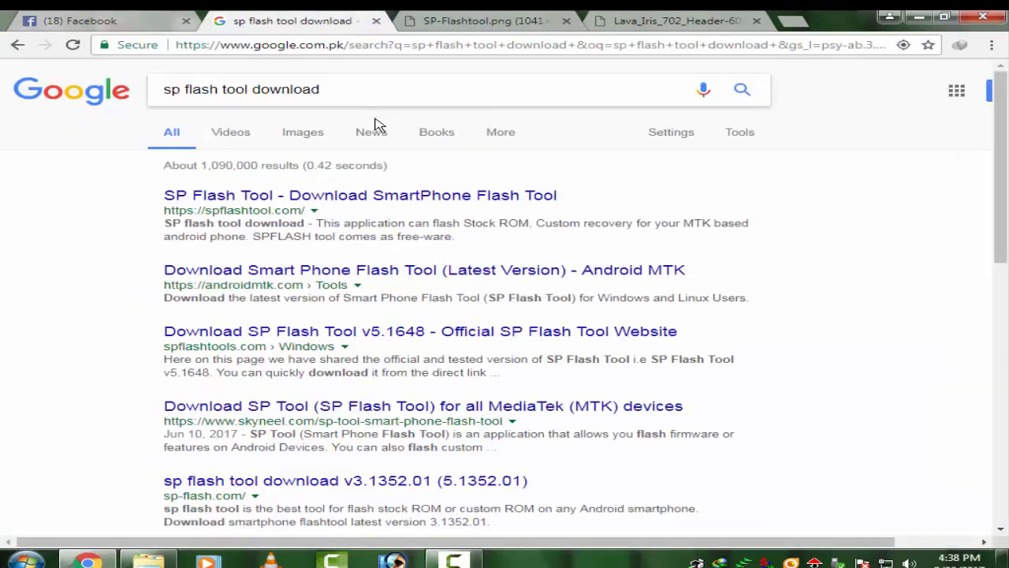
{"action": "left_click_drag", "start_coordinate": [1003, 149], "coordinate": [1007, 120]}
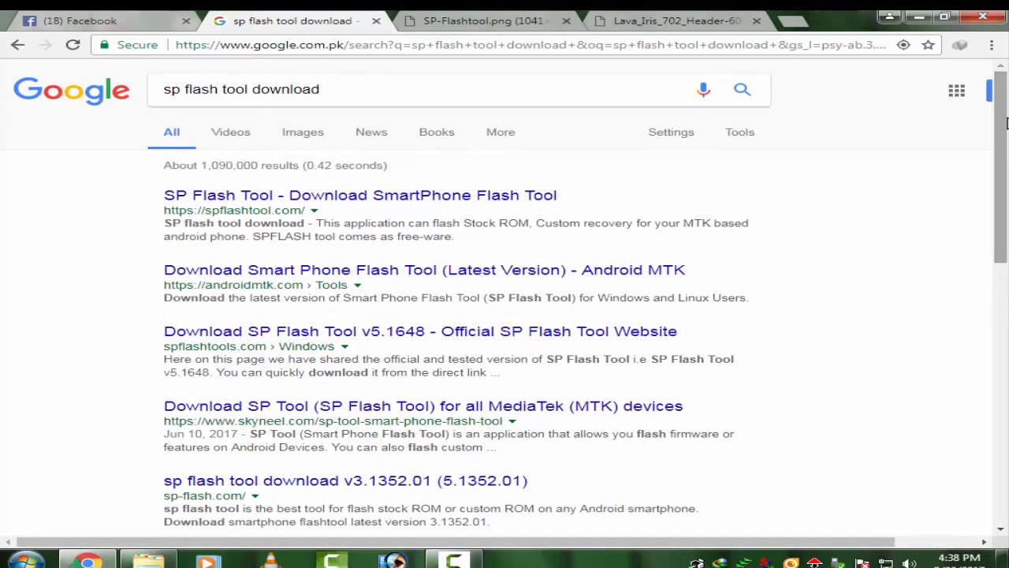
{"action": "left_click", "coordinate": [487, 20]}
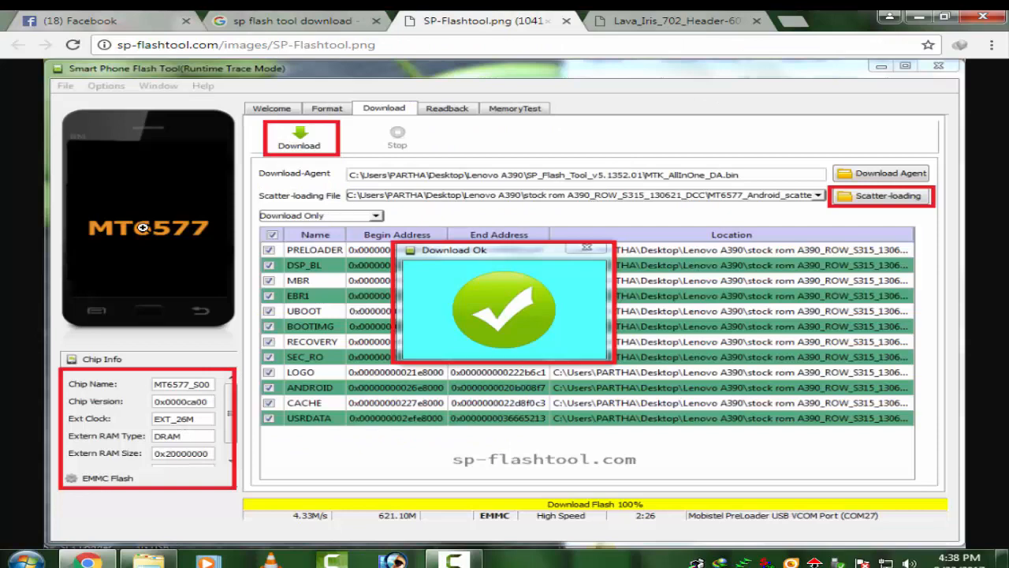
{"action": "left_click", "coordinate": [314, 16]}
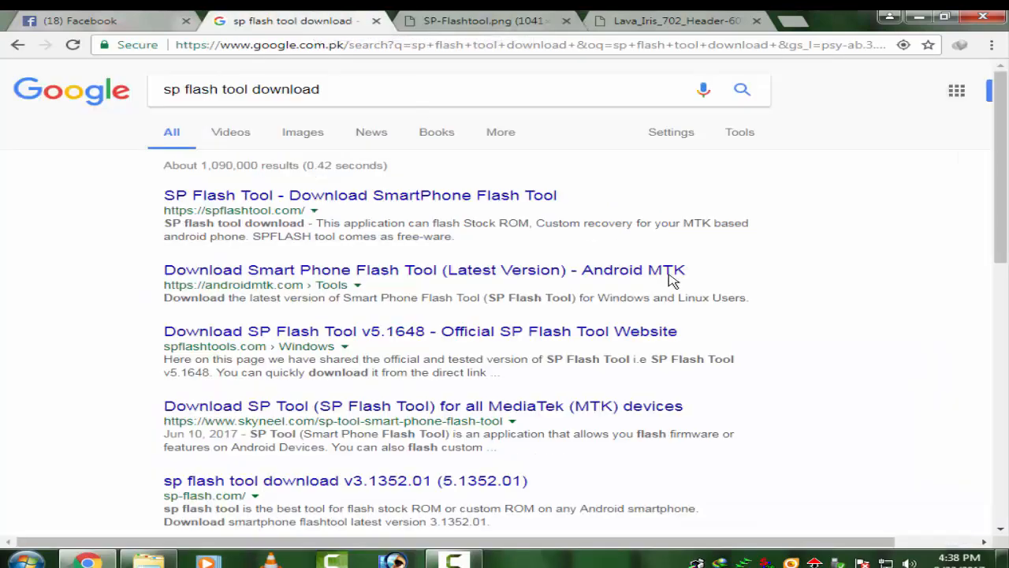
Step: Minimize the browser and open the Downloads folder within the personal user folder in Windows Explorer
{"action": "left_click", "coordinate": [419, 96]}
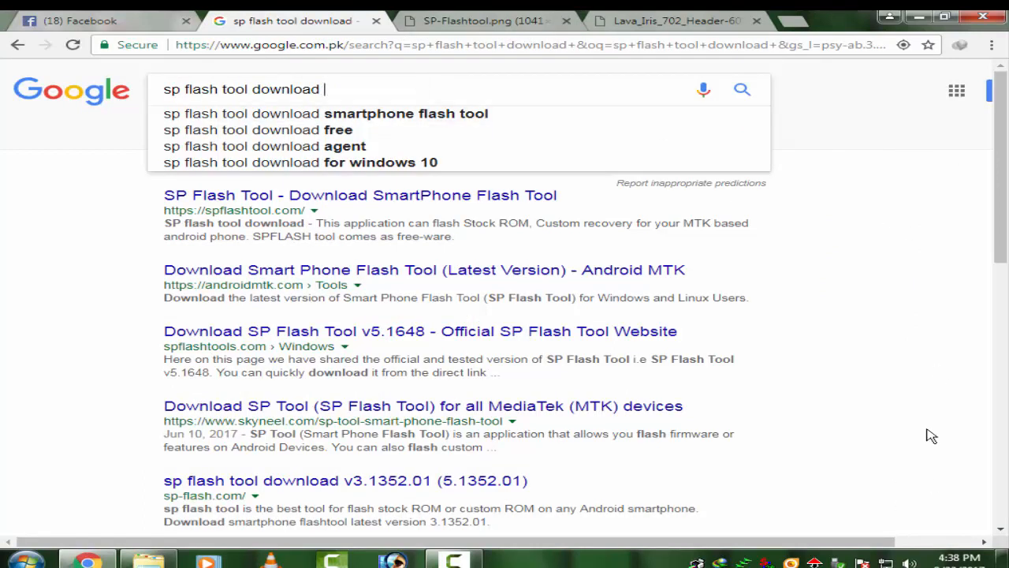
{"action": "left_click_drag", "start_coordinate": [1003, 250], "coordinate": [928, 104]}
{"action": "left_click", "coordinate": [918, 15]}
{"action": "key", "text": "super"}
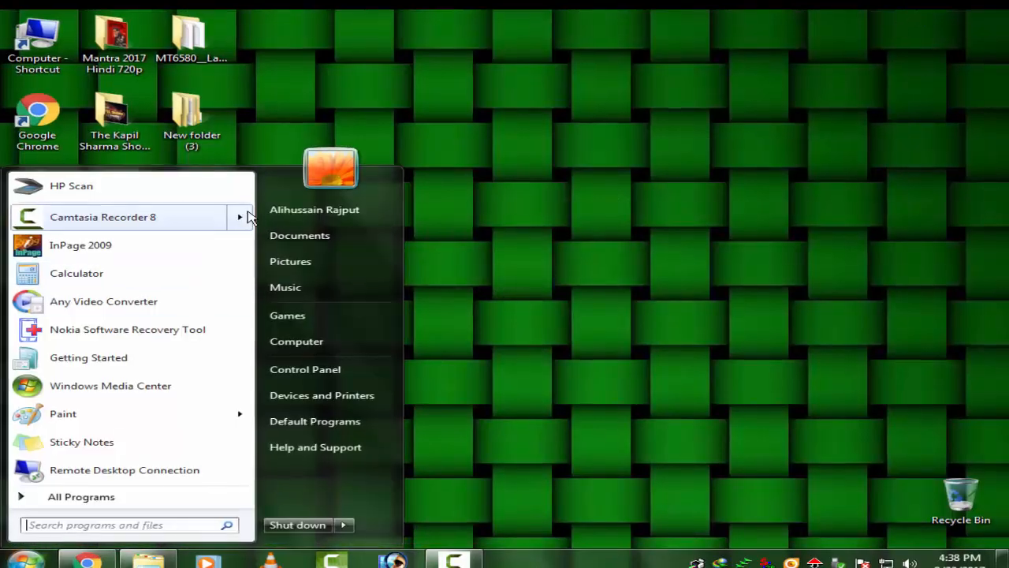
{"action": "left_click", "coordinate": [316, 206]}
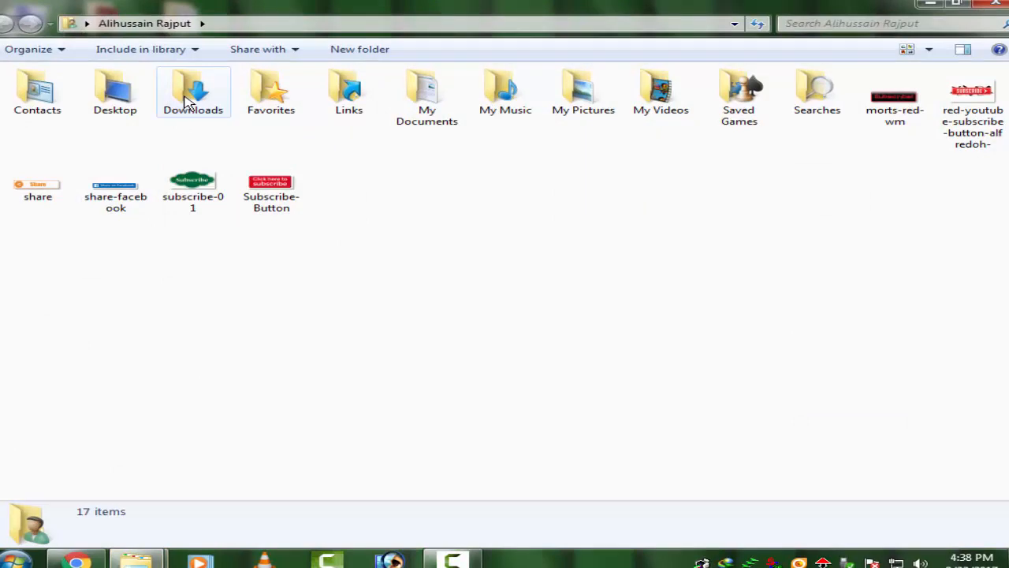
{"action": "double_click", "coordinate": [176, 108]}
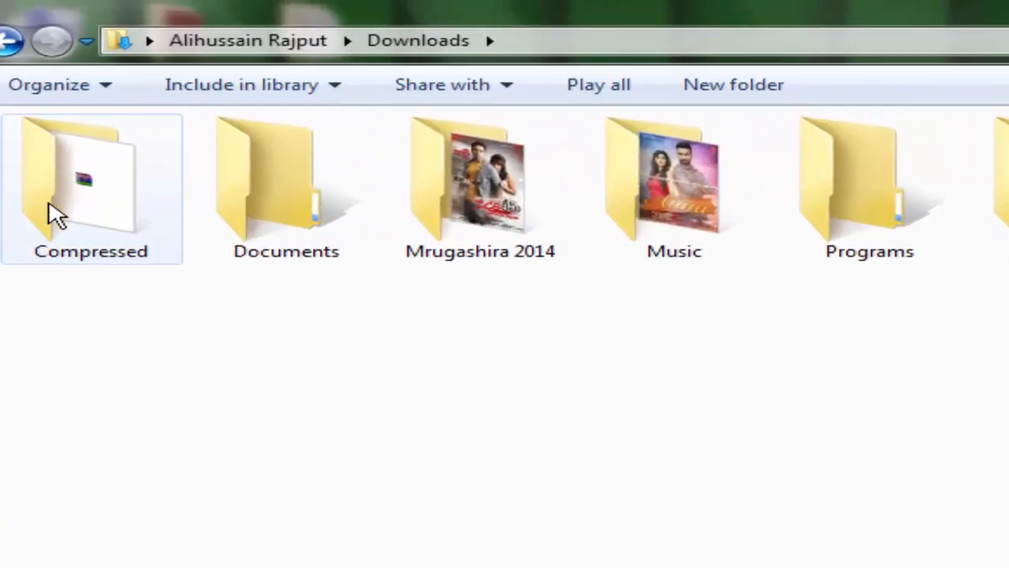
Step: Open the Compressed folder inside Downloads, which holds the downloaded archives
{"action": "double_click", "coordinate": [49, 204]}
{"action": "right_click", "coordinate": [49, 203]}
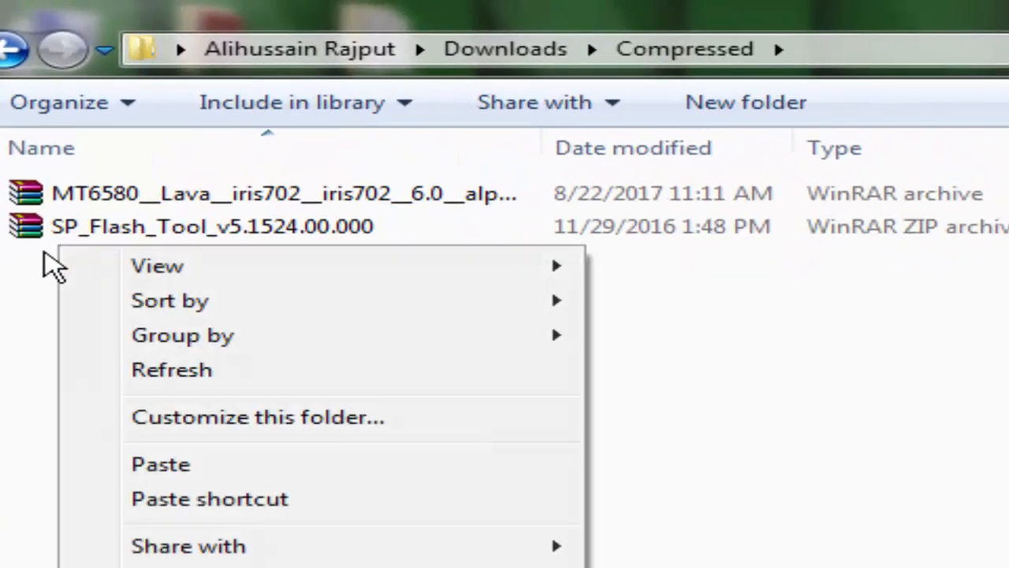
{"action": "left_click", "coordinate": [131, 305]}
{"action": "left_click_drag", "start_coordinate": [180, 255], "coordinate": [163, 142]}
{"action": "left_click", "coordinate": [241, 343]}
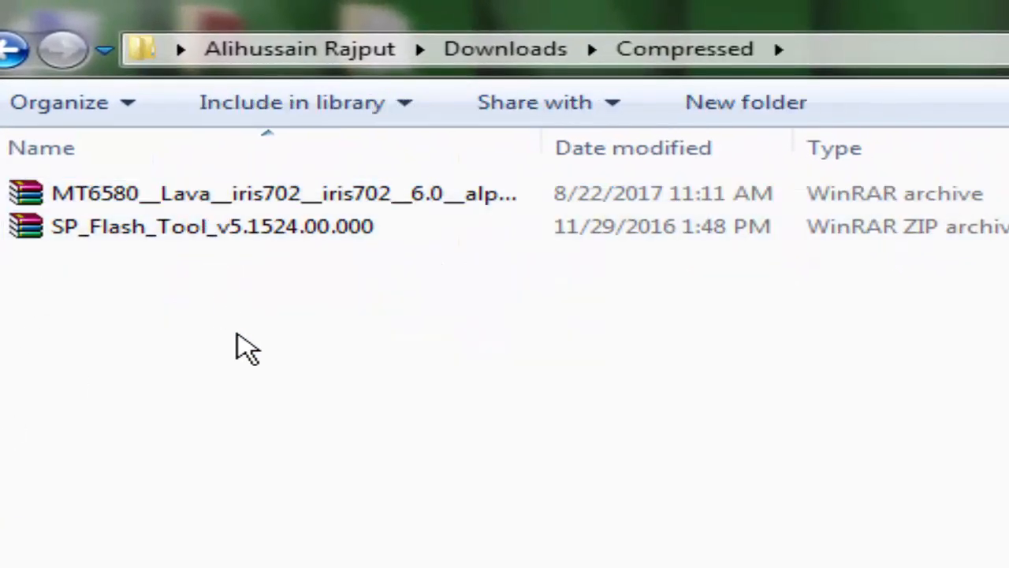
Step: Extract the SP_Flash_Tool_v5.1524.00.000 archive with WinRAR, choosing the Desktop as the destination
{"action": "left_click", "coordinate": [219, 237]}
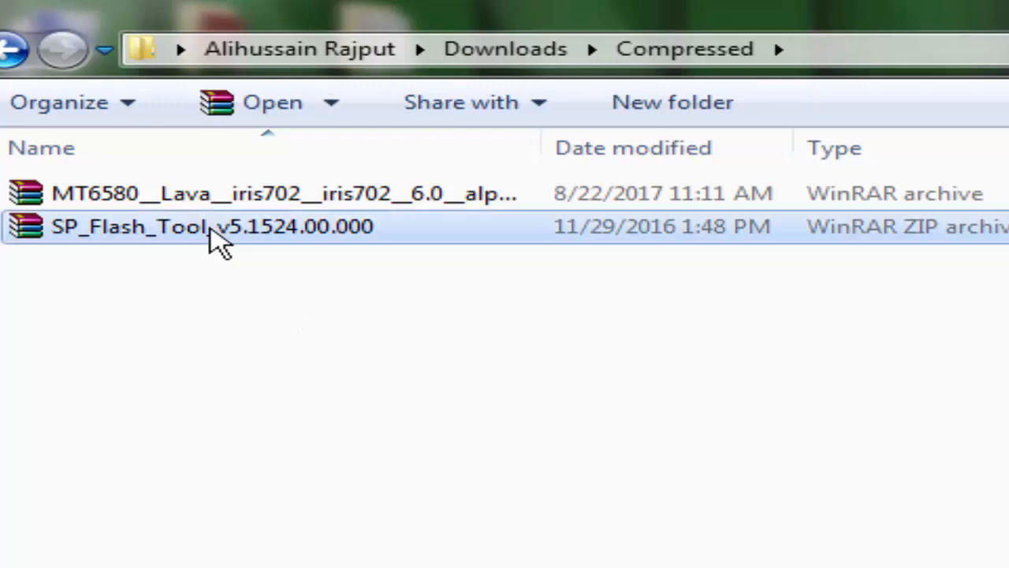
{"action": "right_click", "coordinate": [253, 226]}
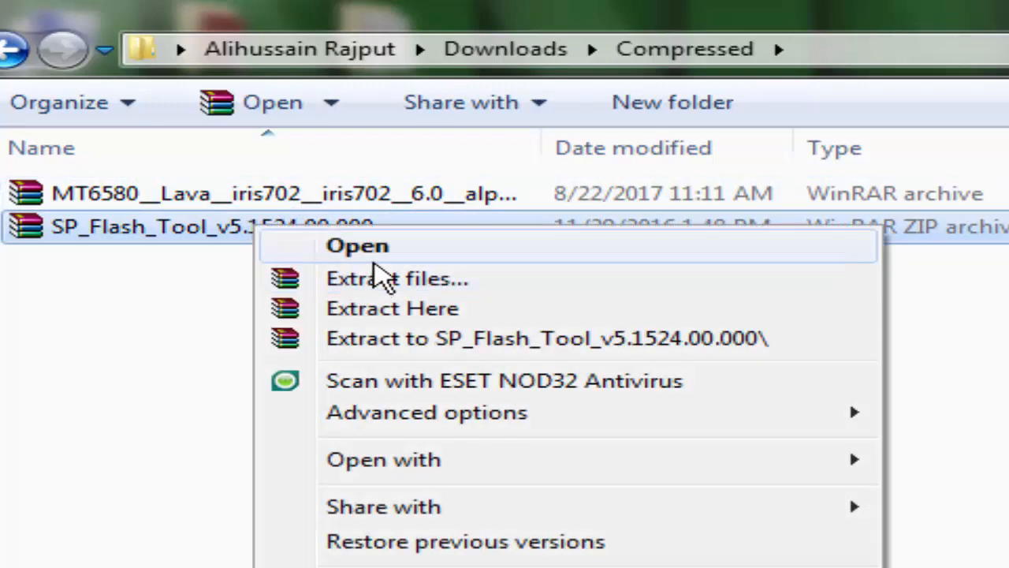
{"action": "left_click", "coordinate": [384, 279]}
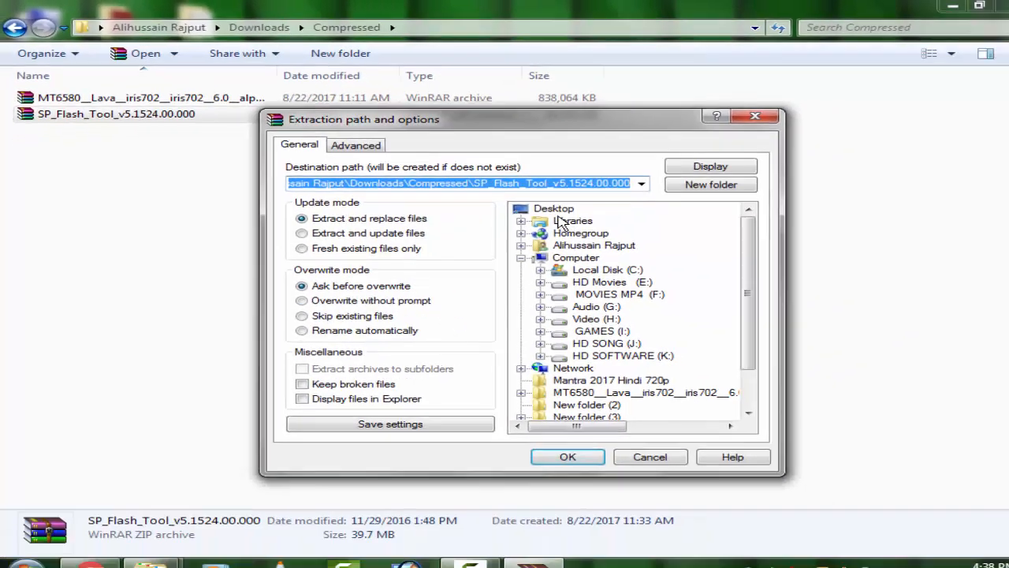
{"action": "left_click", "coordinate": [554, 209]}
{"action": "left_click", "coordinate": [568, 457]}
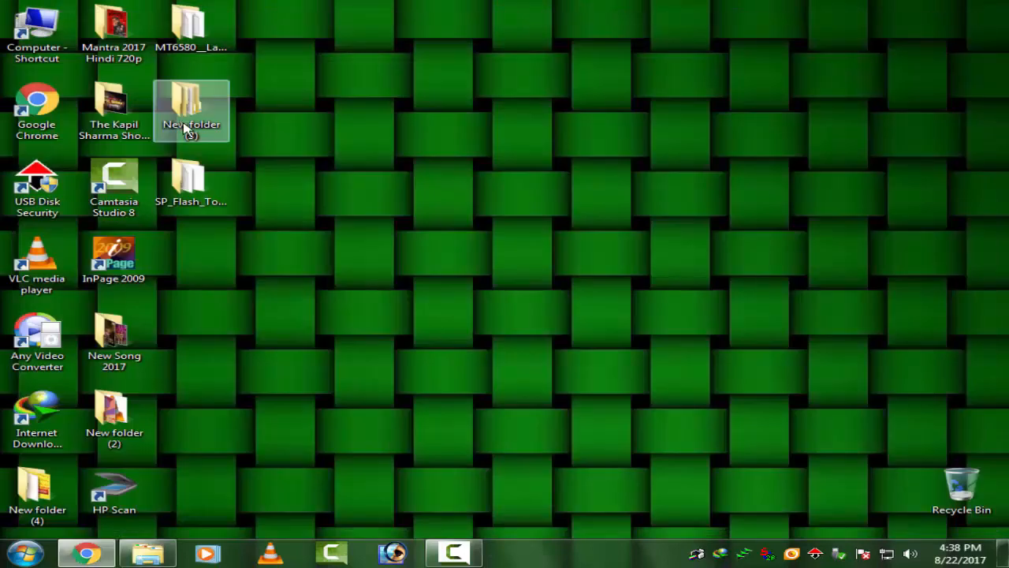
Step: Move New folder (3) aside on the desktop and place the SP_Flash_Tool and MT6580 Lava iris702 folders side by side in an empty area
{"action": "left_click_drag", "start_coordinate": [189, 118], "coordinate": [190, 499]}
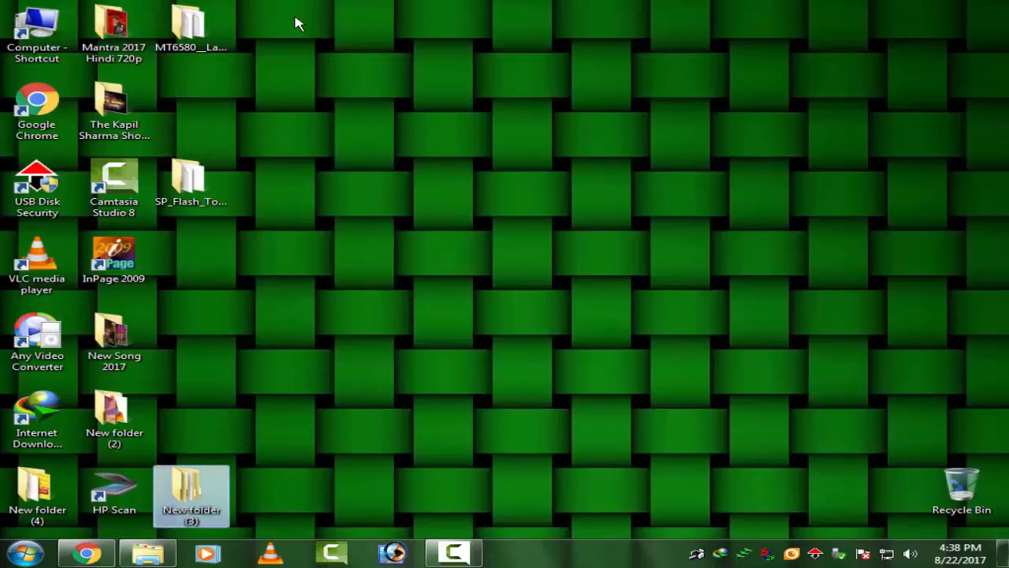
{"action": "left_click_drag", "start_coordinate": [294, 17], "coordinate": [179, 202]}
{"action": "left_click_drag", "start_coordinate": [189, 188], "coordinate": [576, 418]}
{"action": "left_click", "coordinate": [691, 347]}
{"action": "left_click_drag", "start_coordinate": [579, 270], "coordinate": [686, 359]}
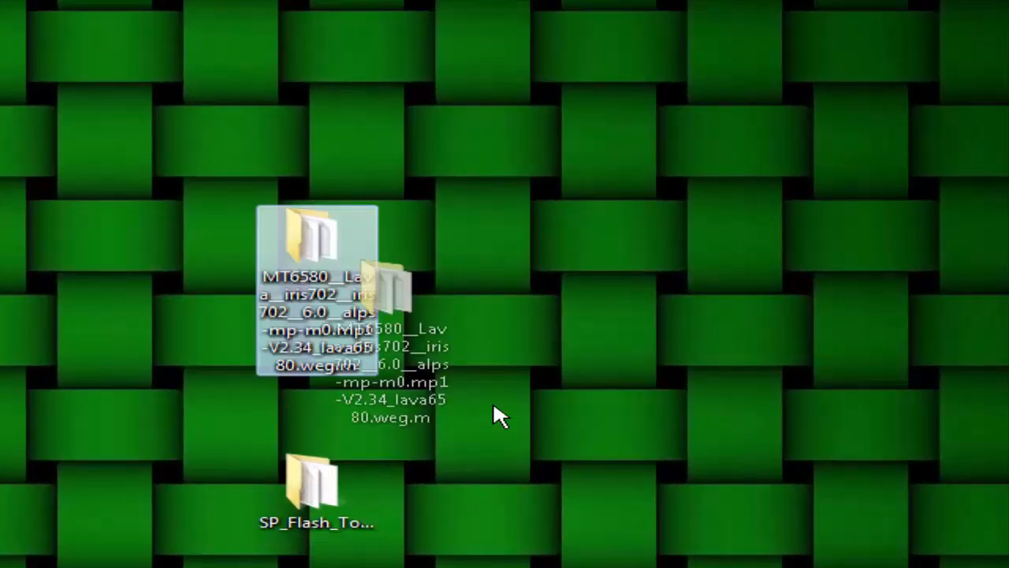
{"action": "left_click_drag", "start_coordinate": [492, 400], "coordinate": [540, 225]}
{"action": "mouse_move", "coordinate": [311, 485]}
{"action": "left_mouse_down"}
{"action": "mouse_move", "coordinate": [208, 327]}
{"action": "mouse_move", "coordinate": [268, 128]}
{"action": "left_mouse_up"}
{"action": "left_click", "coordinate": [376, 269]}
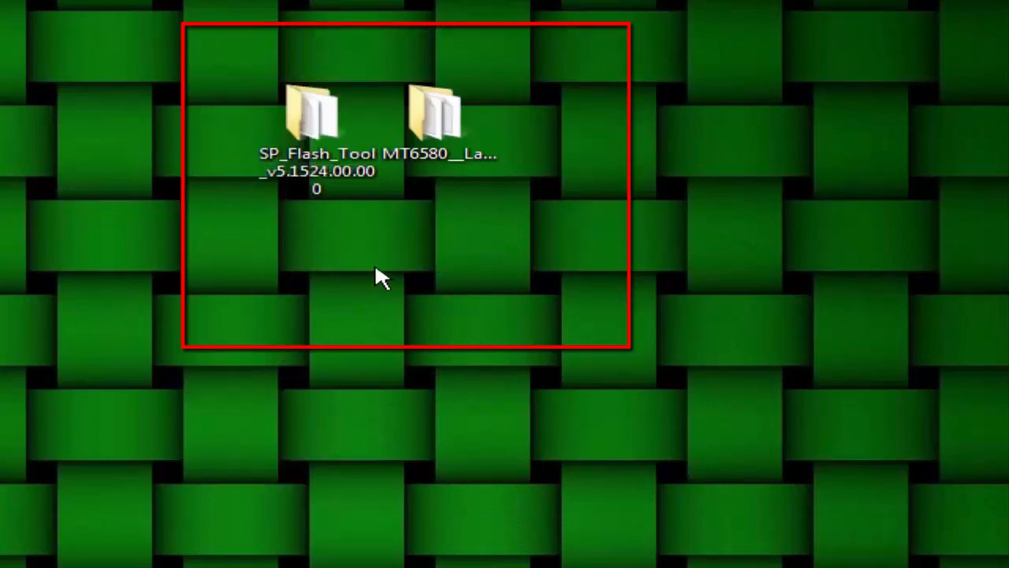
Step: Launch Smart Phone Flash Tool from the SP_Flash_Tool_v5.1524.00.000 desktop folder and adjust its window so the whole interface is visible
{"action": "double_click", "coordinate": [306, 156]}
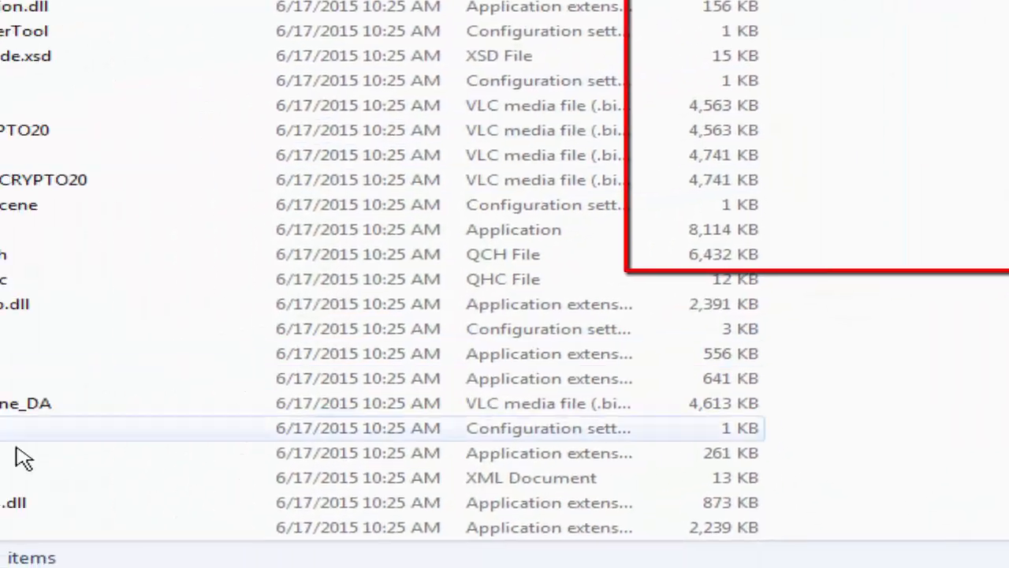
{"action": "double_click", "coordinate": [102, 206]}
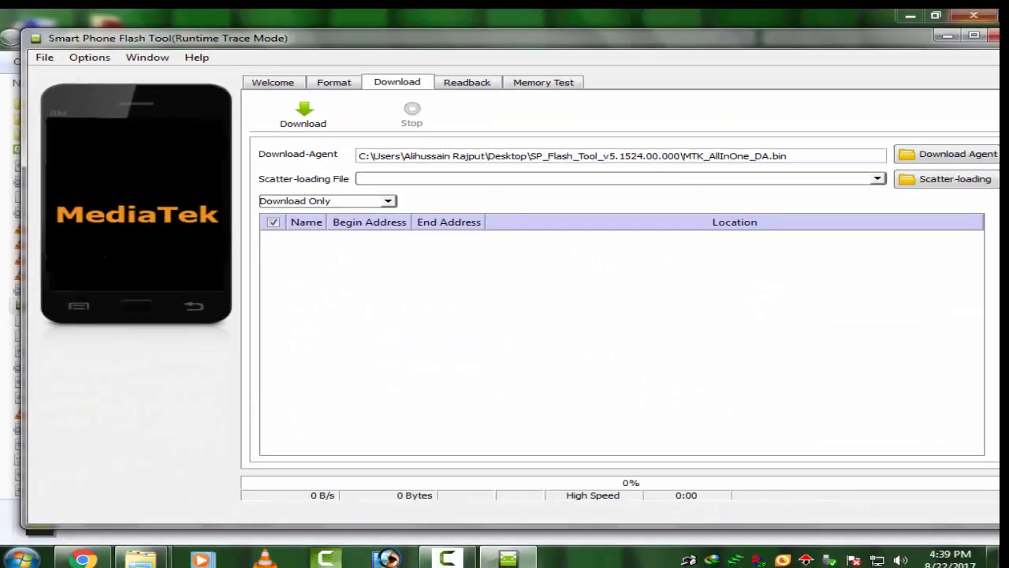
{"action": "left_click_drag", "start_coordinate": [850, 43], "coordinate": [823, 48]}
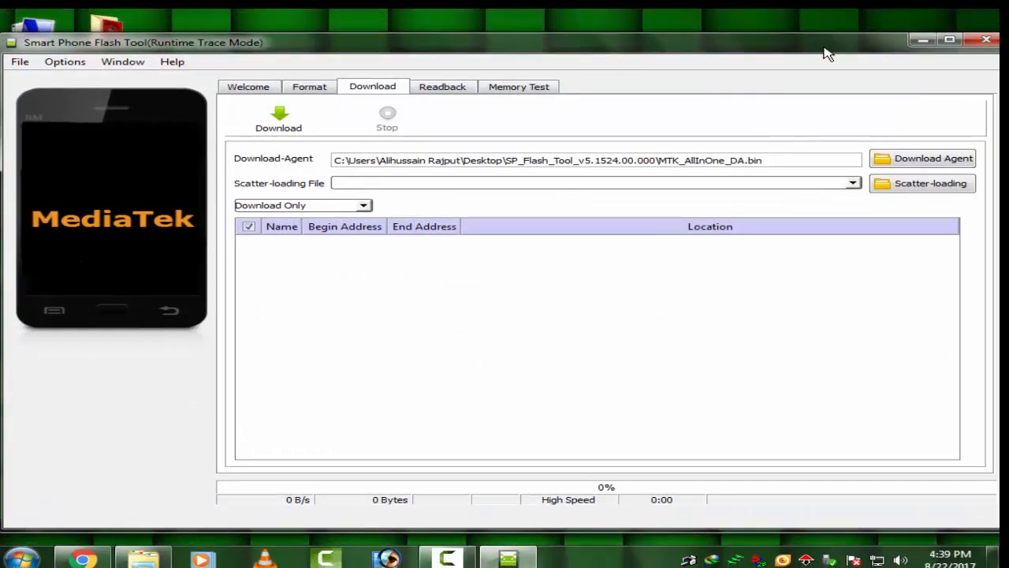
{"action": "double_click", "coordinate": [823, 47]}
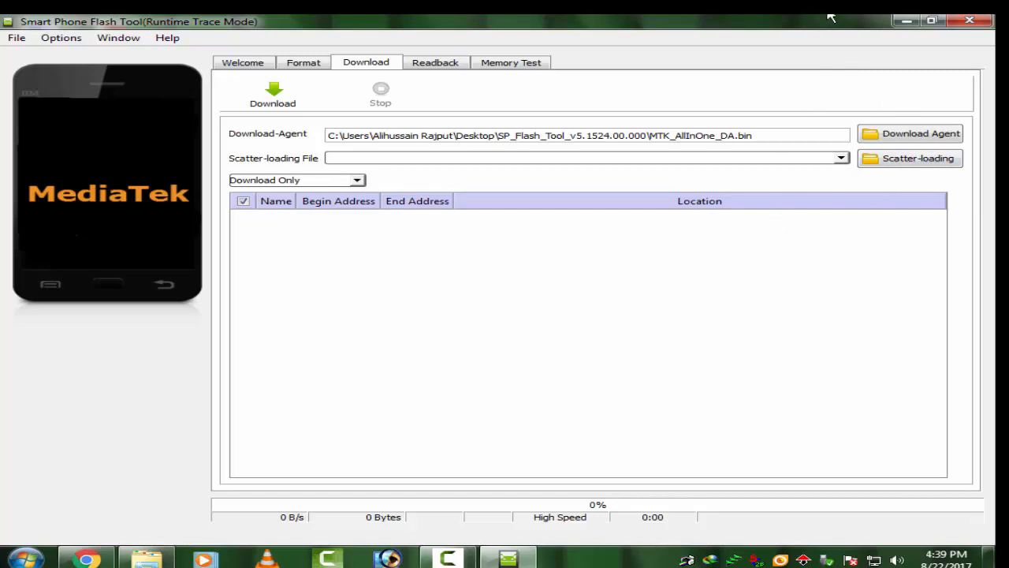
{"action": "left_click_drag", "start_coordinate": [826, 28], "coordinate": [826, 71]}
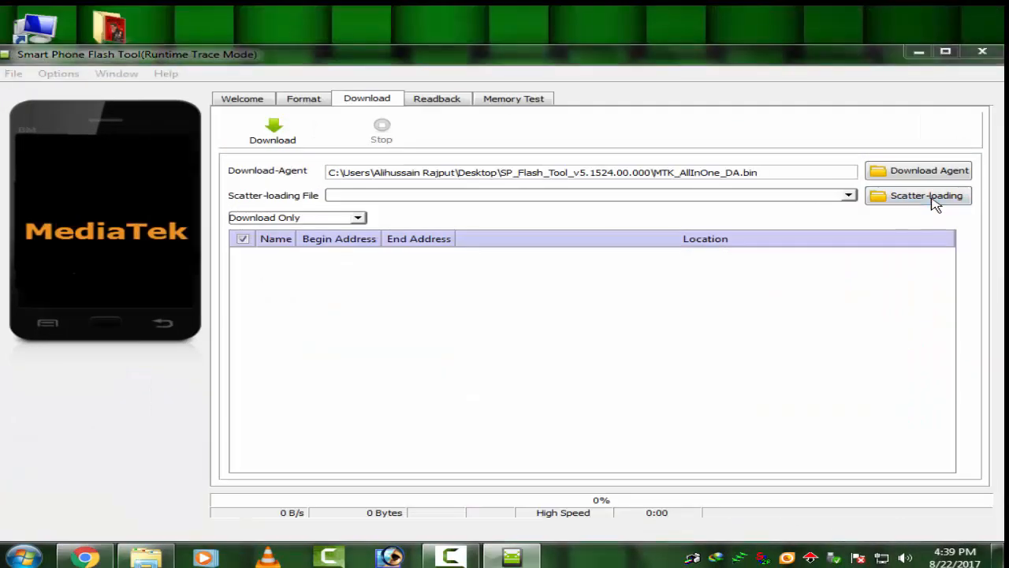
Step: Load MT6580_Android_scatter from the MT6580 Lava iris702 folder on the Desktop as the scatter-loading file
{"action": "left_click", "coordinate": [926, 196]}
{"action": "left_click", "coordinate": [100, 171]}
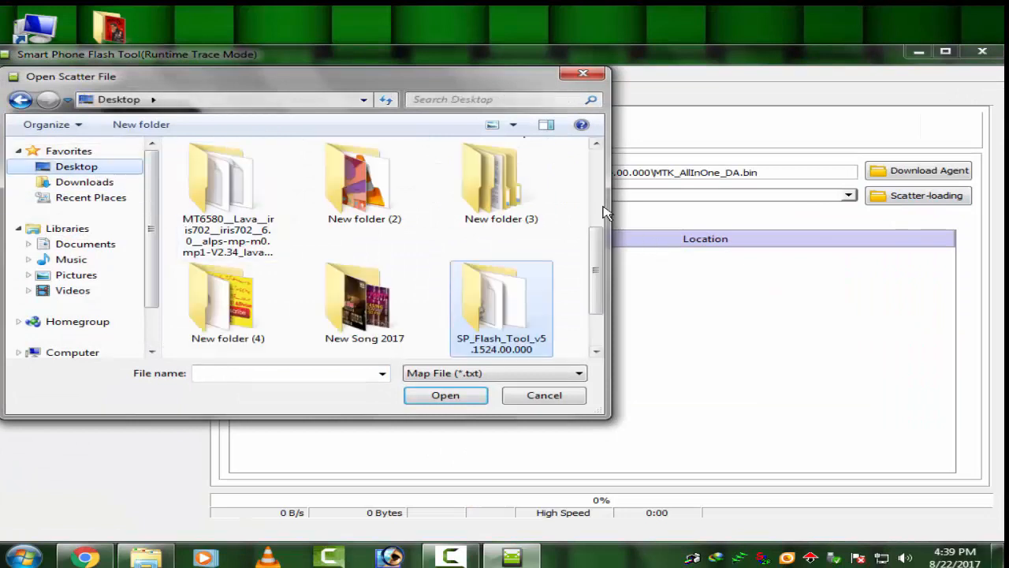
{"action": "left_click_drag", "start_coordinate": [597, 243], "coordinate": [622, 209]}
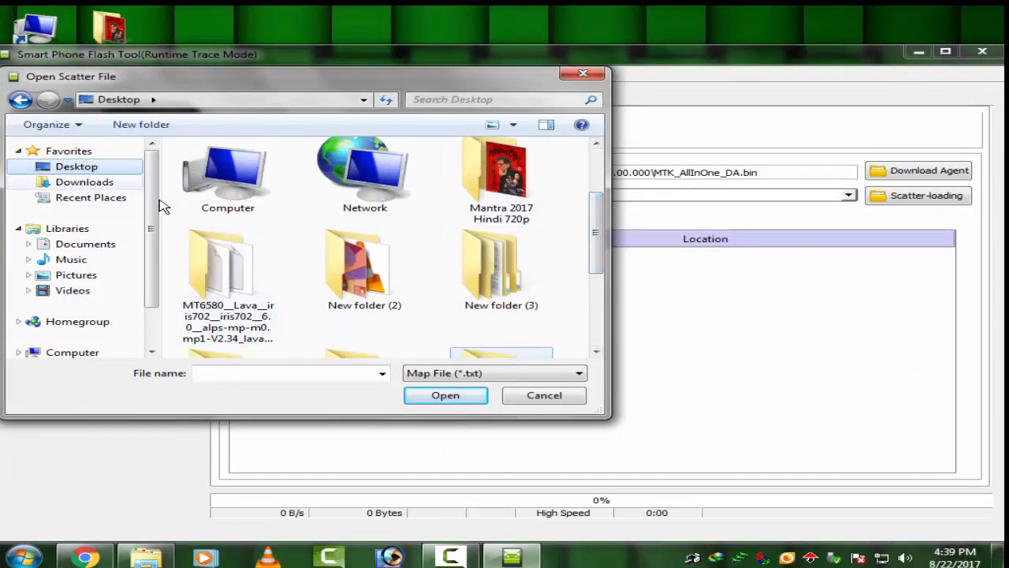
{"action": "double_click", "coordinate": [234, 300]}
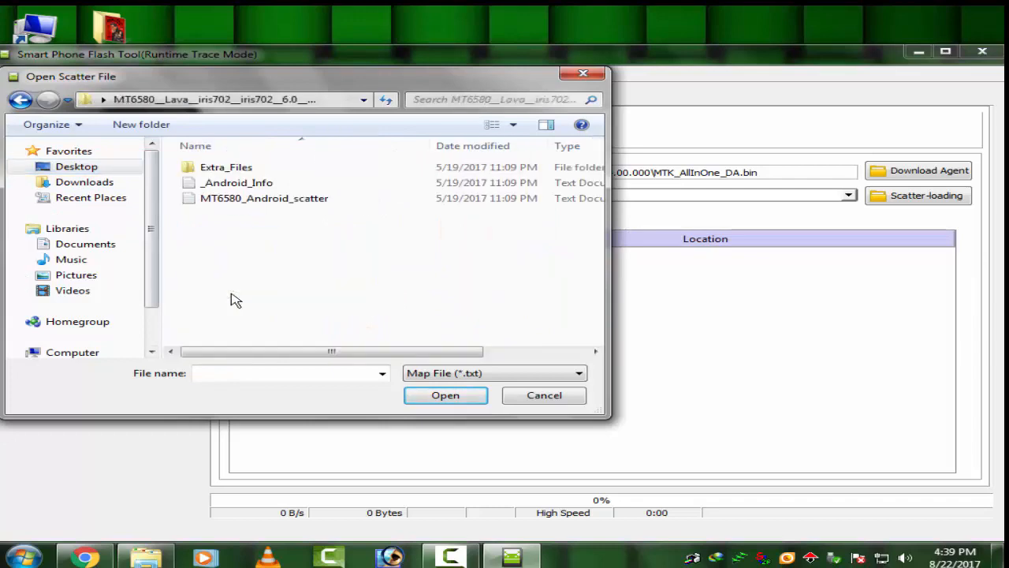
{"action": "double_click", "coordinate": [267, 200]}
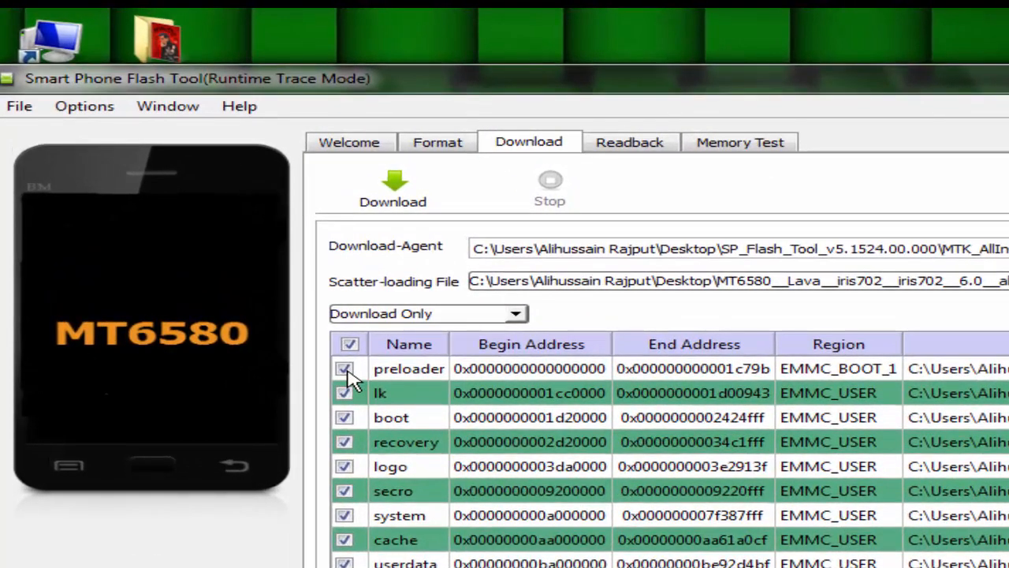
Step: Exclude the preloader partition and start the Download Only flashing of the remaining partitions
{"action": "left_click", "coordinate": [345, 368]}
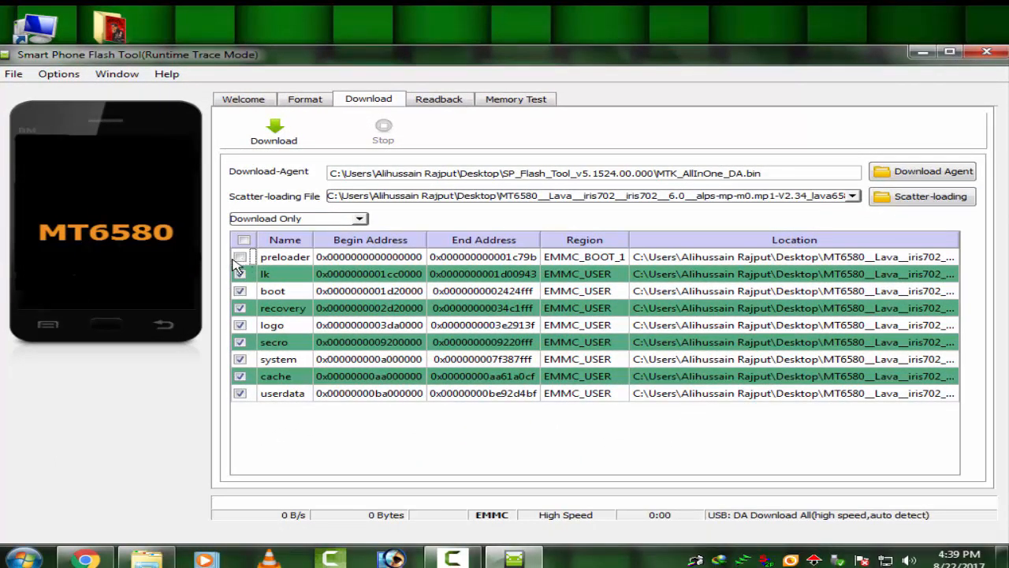
{"action": "double_click", "coordinate": [442, 56]}
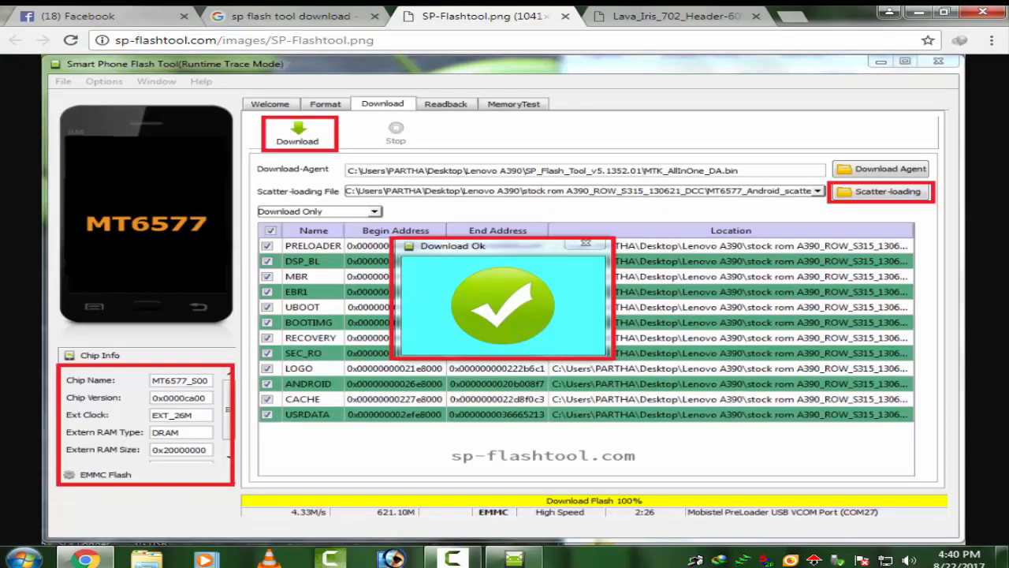
{"action": "left_click", "coordinate": [426, 237]}
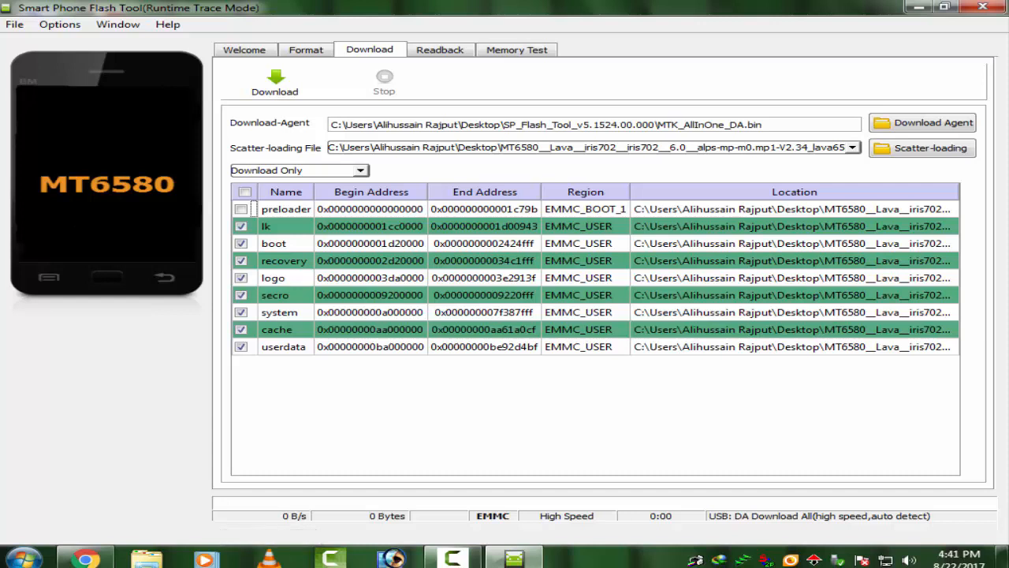
{"action": "left_click", "coordinate": [274, 82]}
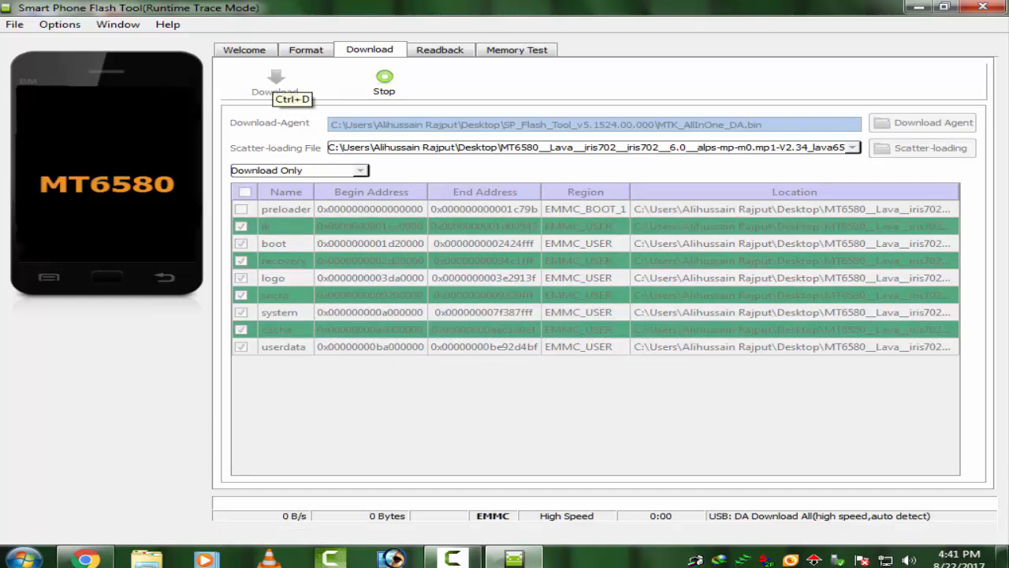